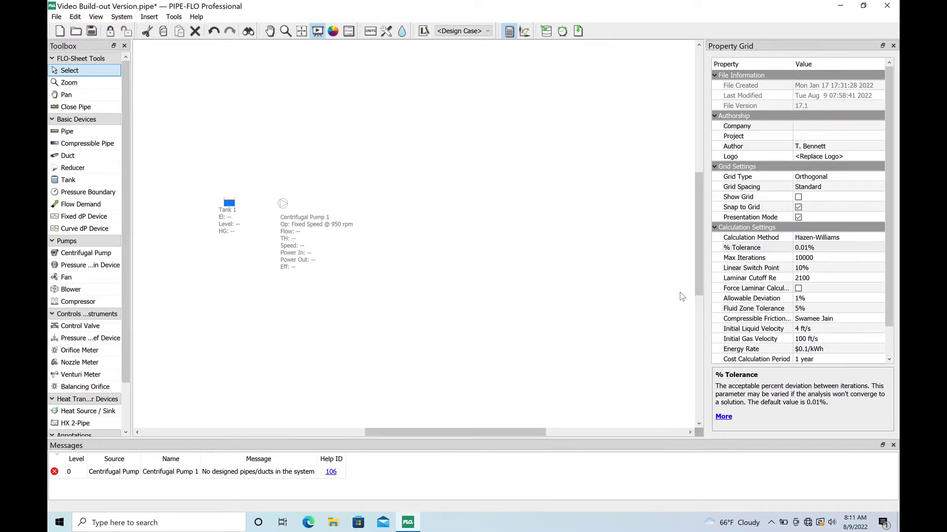
Select Tank 1 and set its elevation to 600 ft and surface pressure to 0 psi g.
{"action": "left_click", "coordinate": [101, 131]}
{"action": "left_click", "coordinate": [231, 210]}
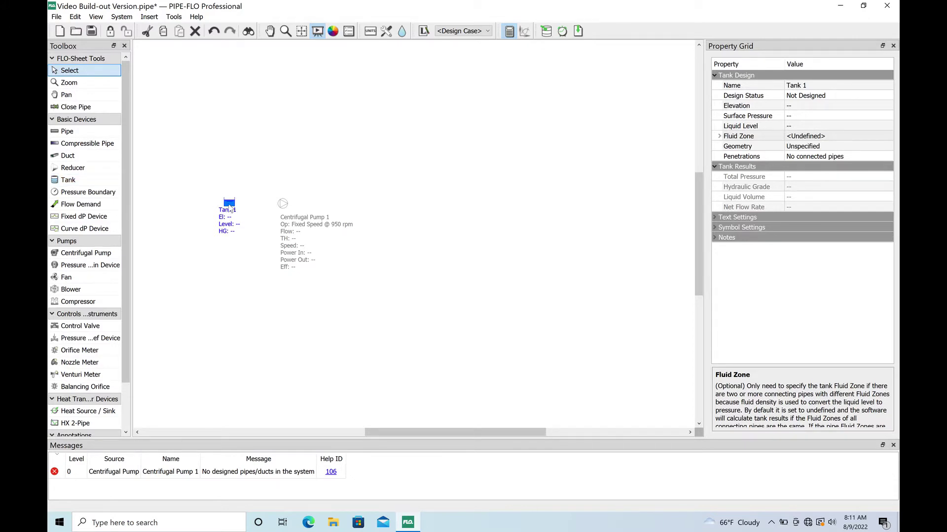
{"action": "left_click", "coordinate": [810, 106]}
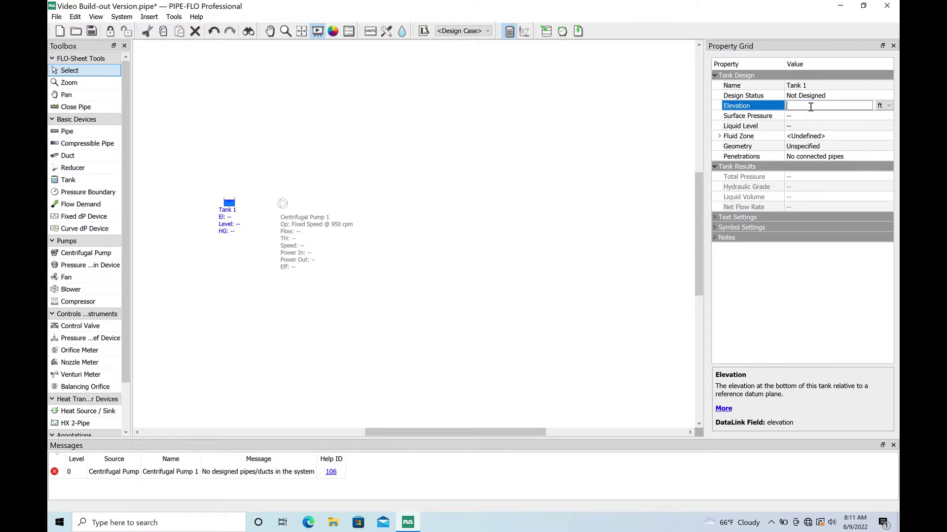
{"action": "type", "text": "600"}
{"action": "left_click", "coordinate": [809, 115]}
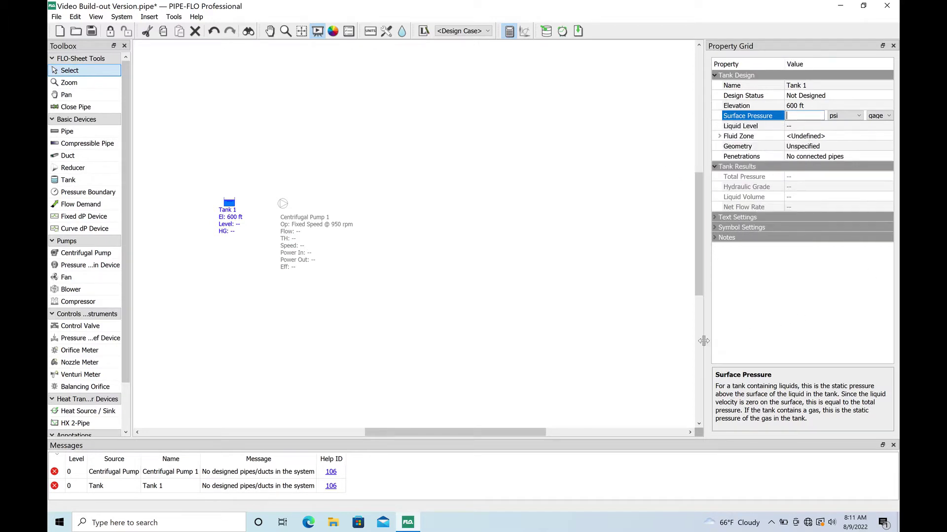
{"action": "type", "text": "0"}
{"action": "key", "text": "Return"}
Set Tank 1's liquid level to 5 ft and its fluid zone to Water 60 F.
{"action": "left_click", "coordinate": [817, 126]}
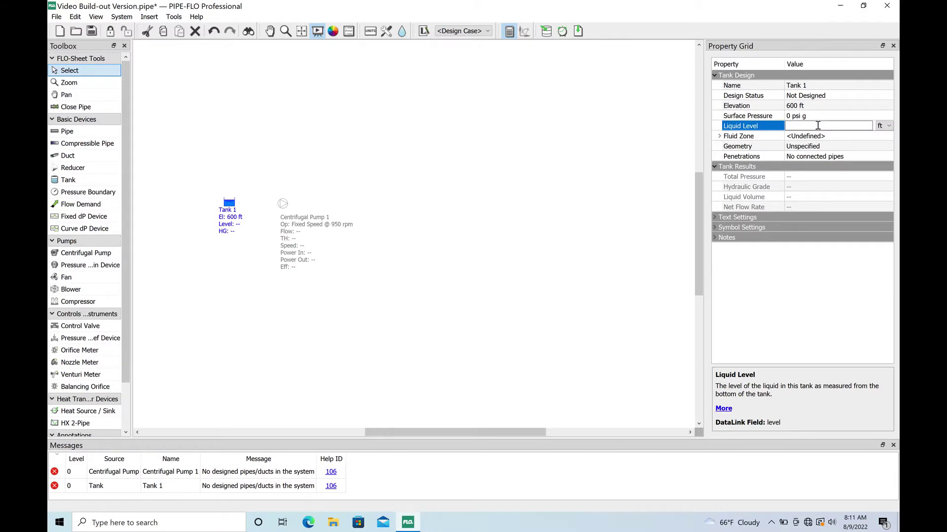
{"action": "type", "text": "5"}
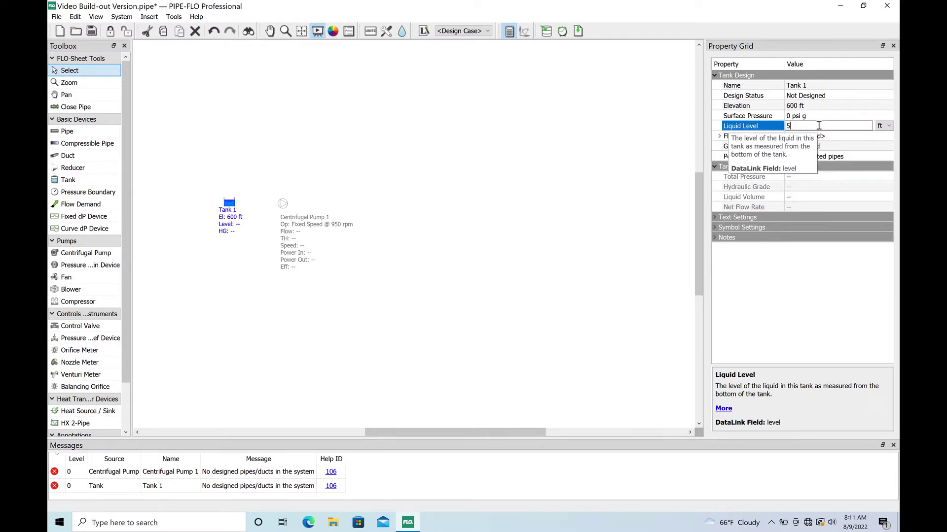
{"action": "left_click", "coordinate": [845, 137]}
{"action": "left_click", "coordinate": [846, 139]}
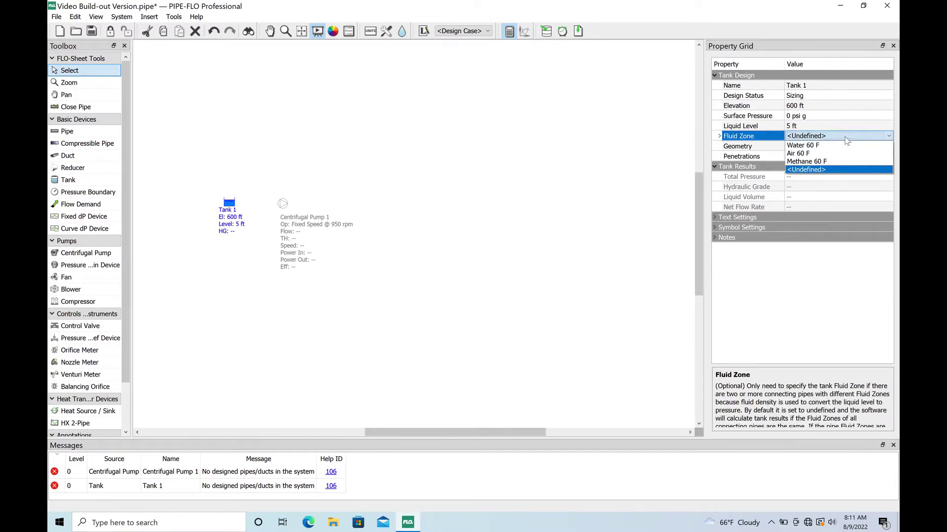
{"action": "left_click", "coordinate": [843, 147]}
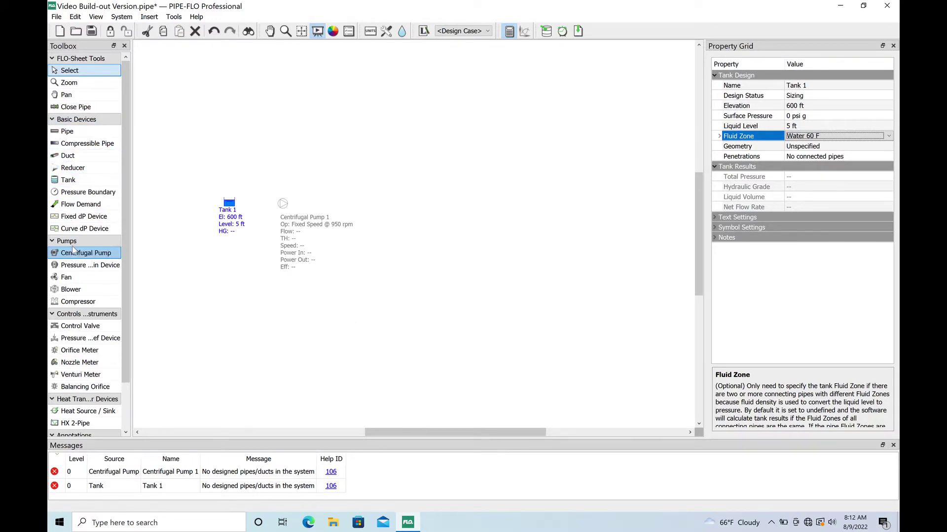
Draw Pipe 1 from Tank 1 to Centrifugal Pump 1.
{"action": "left_click", "coordinate": [90, 135]}
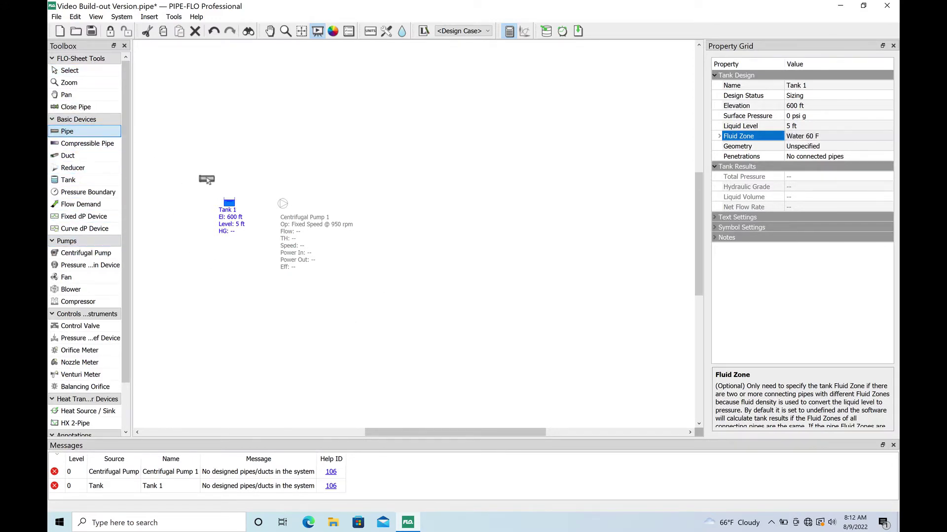
{"action": "left_click", "coordinate": [230, 204]}
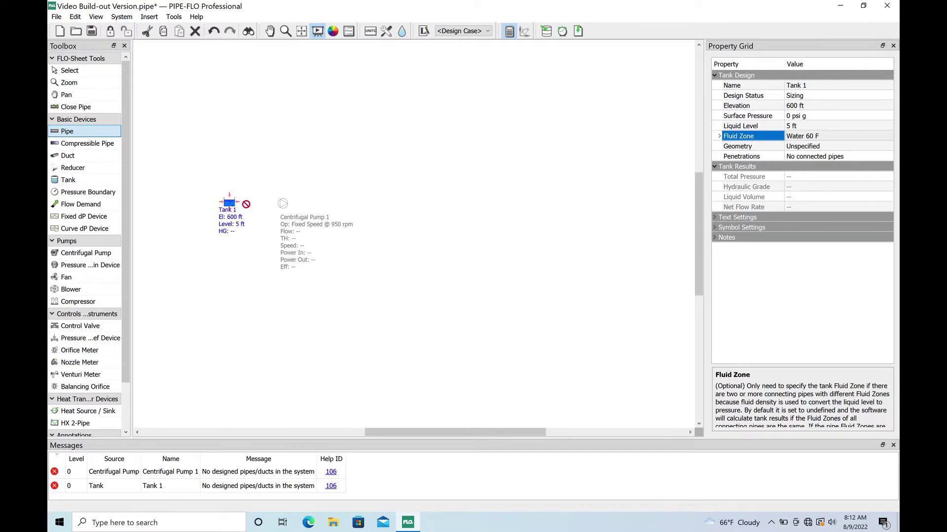
{"action": "left_click", "coordinate": [278, 205]}
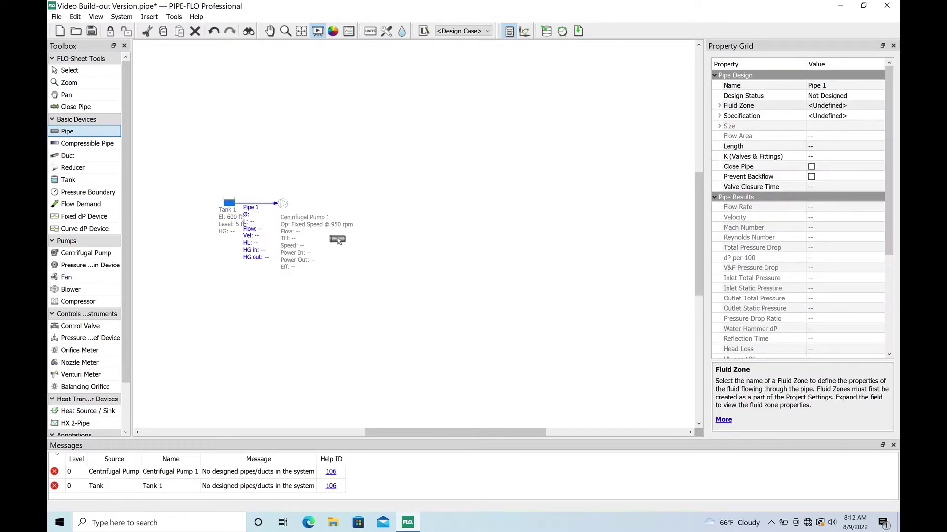
Set Pipe 1 to Water 60 F, Specification DIP, 6 in size and 1 ft length.
{"action": "left_click", "coordinate": [844, 115]}
{"action": "left_click", "coordinate": [844, 106]}
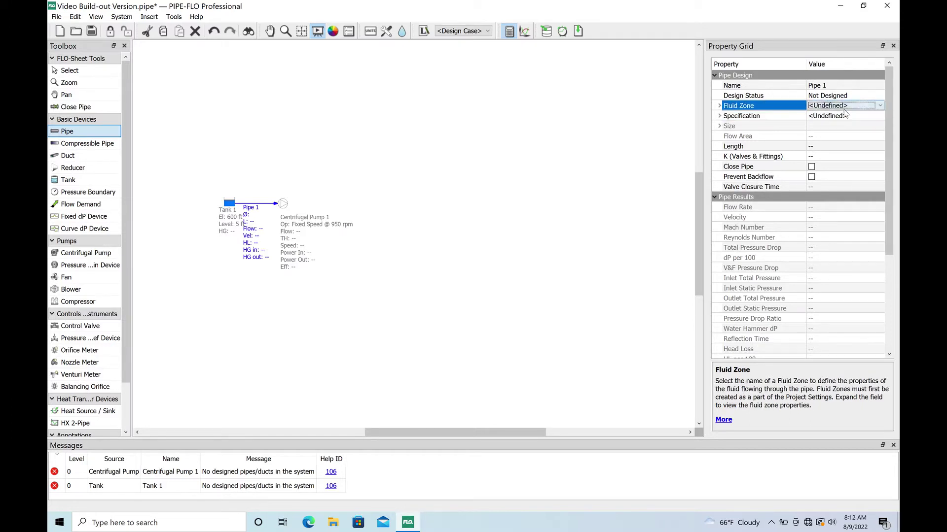
{"action": "left_click", "coordinate": [845, 106]}
{"action": "left_click", "coordinate": [842, 115]}
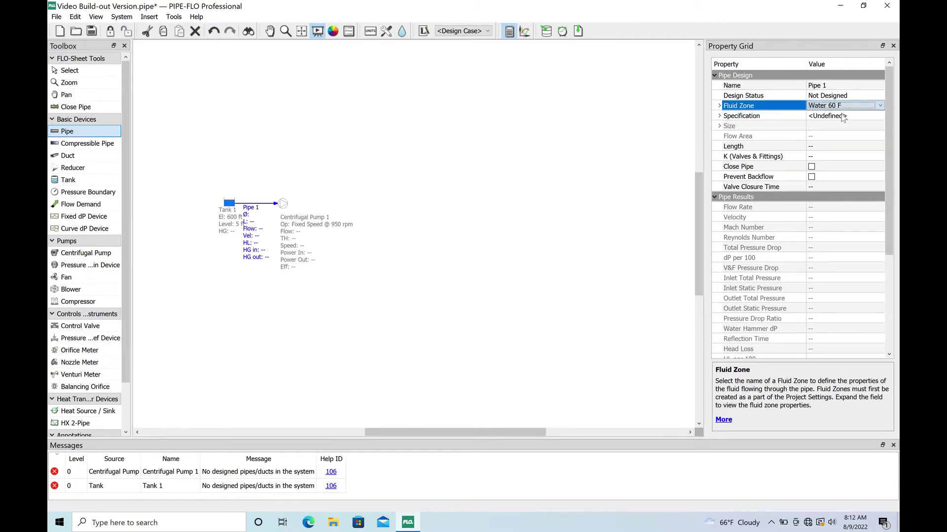
{"action": "left_click", "coordinate": [843, 116]}
{"action": "left_click", "coordinate": [843, 116]}
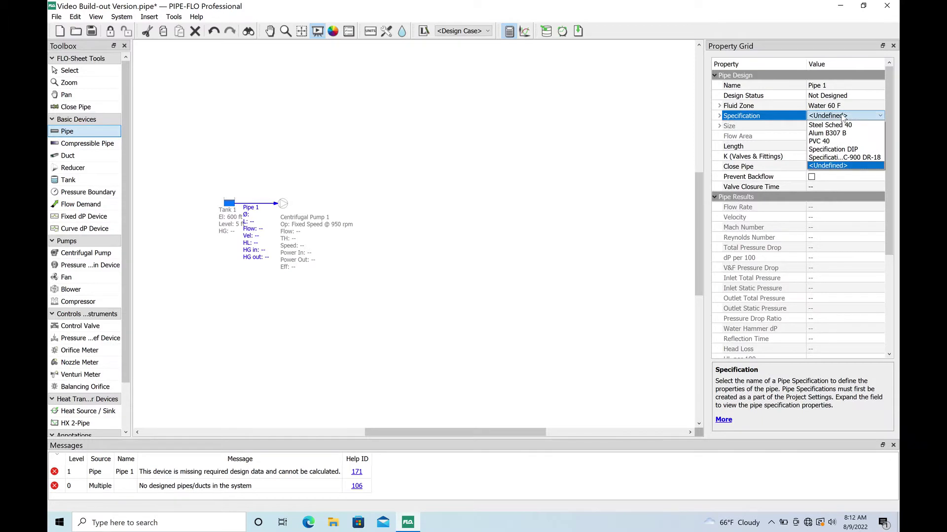
{"action": "left_click", "coordinate": [844, 149]}
{"action": "left_click", "coordinate": [842, 129]}
{"action": "left_click", "coordinate": [841, 126]}
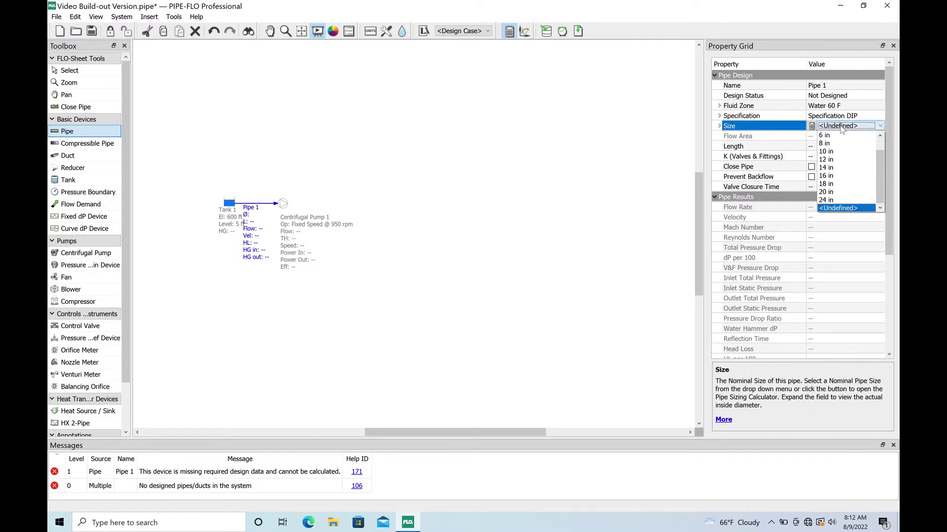
{"action": "left_click", "coordinate": [837, 136]}
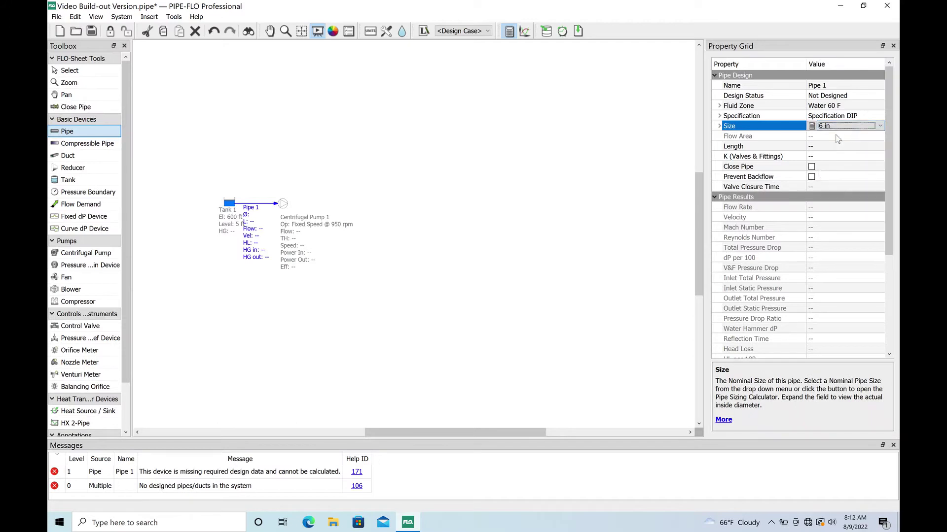
{"action": "left_click", "coordinate": [836, 140]}
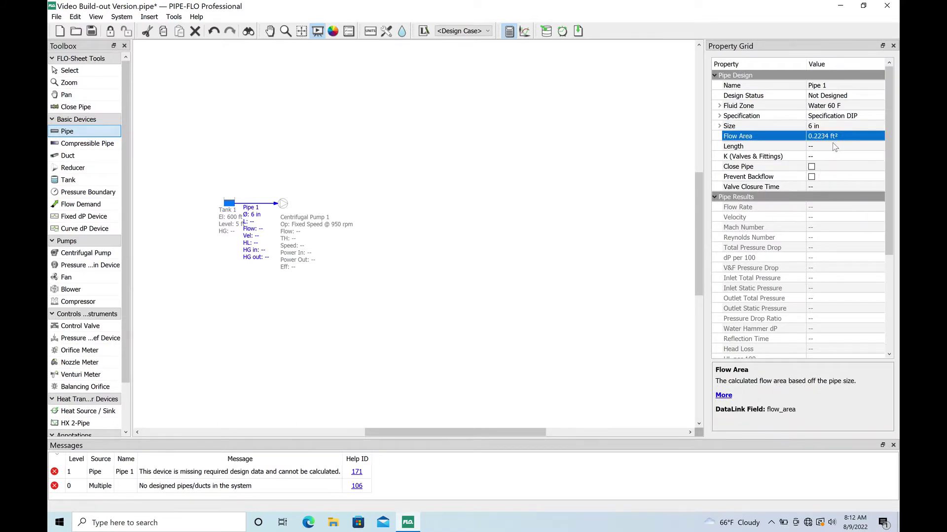
{"action": "left_click", "coordinate": [835, 146]}
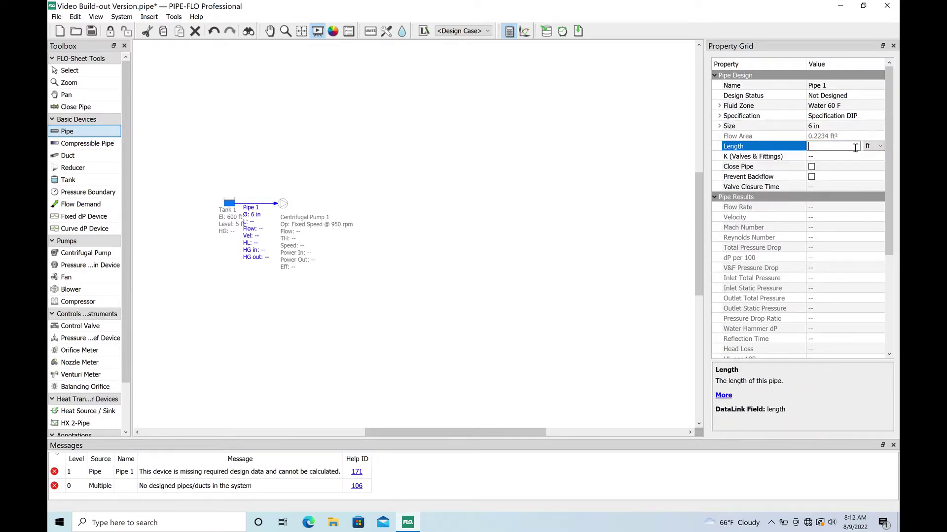
{"action": "type", "text": "1"}
Add an Entrance - Sharp Edged fitting to Pipe 1, giving K 0.5.
{"action": "left_click", "coordinate": [875, 157]}
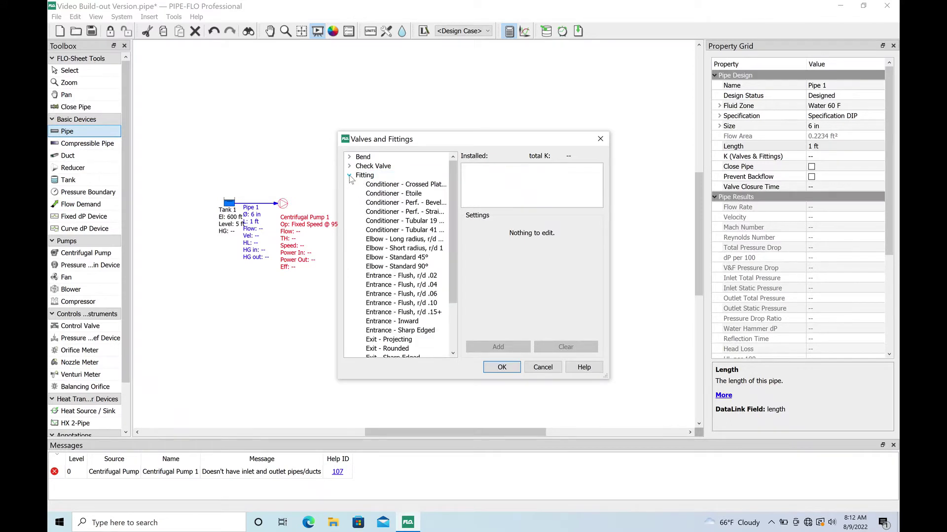
{"action": "left_click", "coordinate": [399, 330]}
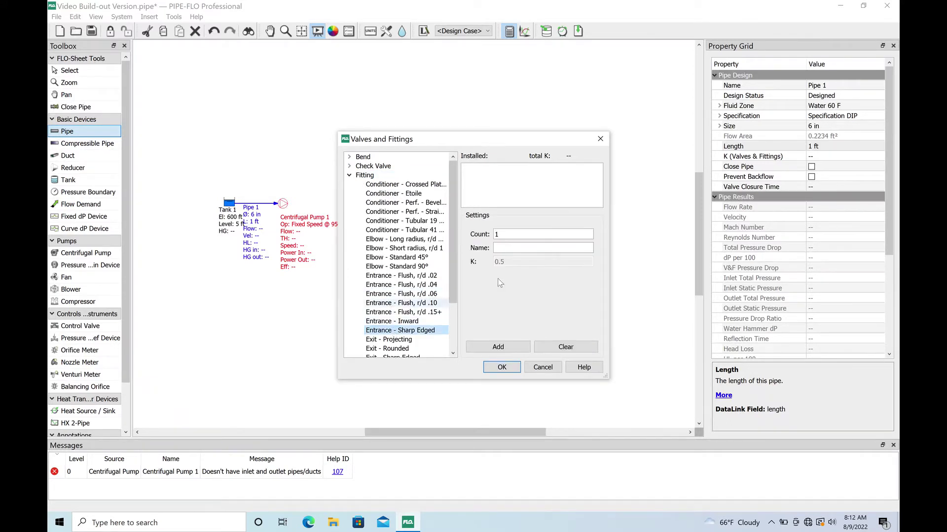
{"action": "left_click", "coordinate": [498, 347]}
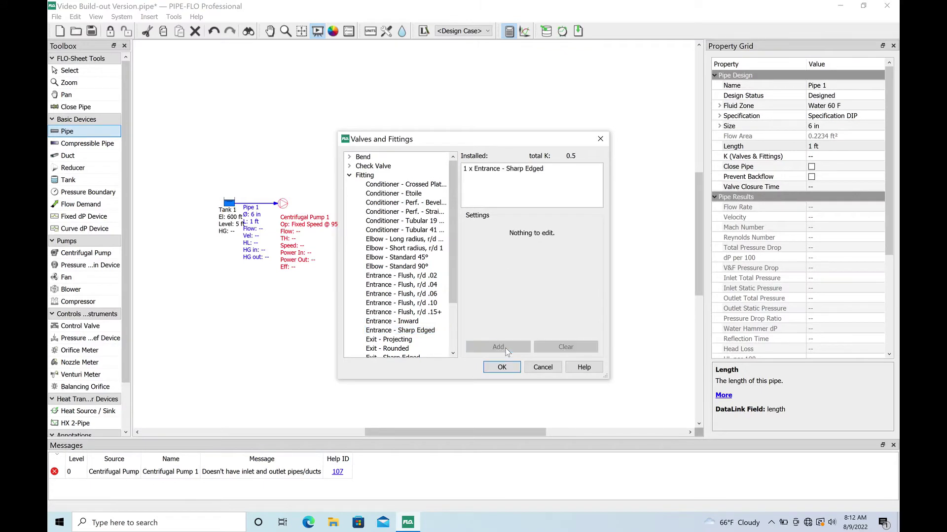
{"action": "left_click", "coordinate": [510, 370]}
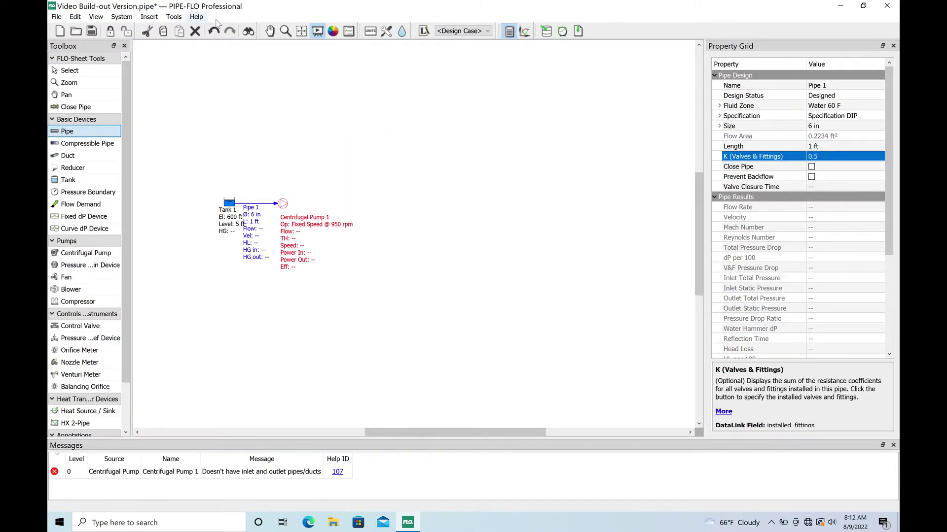
Select Centrifugal Pump 1 and open Enter Pump Data from its Pump Curve property.
{"action": "left_click", "coordinate": [97, 70]}
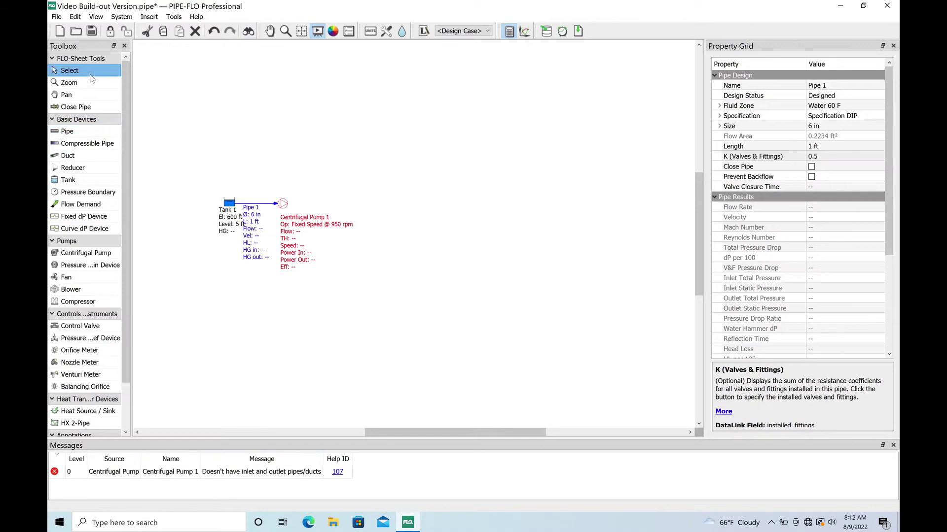
{"action": "left_click", "coordinate": [284, 204]}
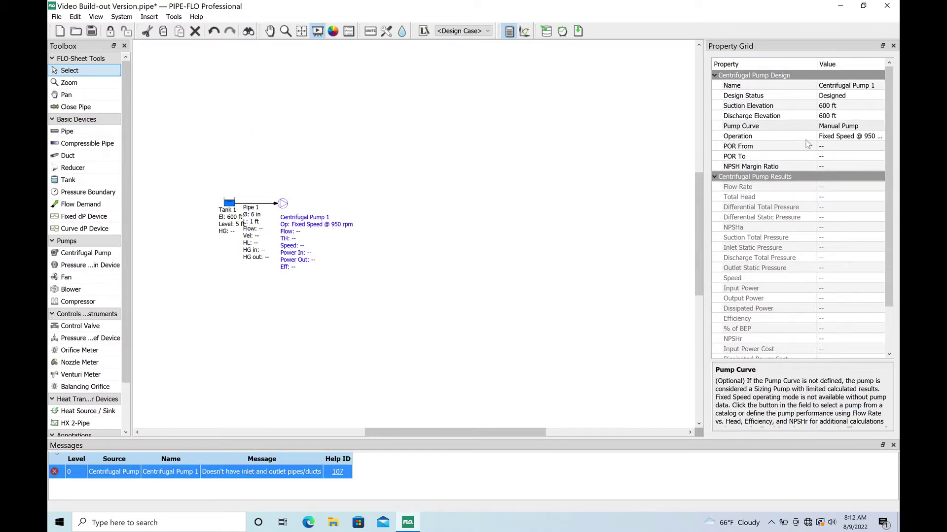
{"action": "left_click", "coordinate": [873, 127]}
{"action": "double_click", "coordinate": [879, 136]}
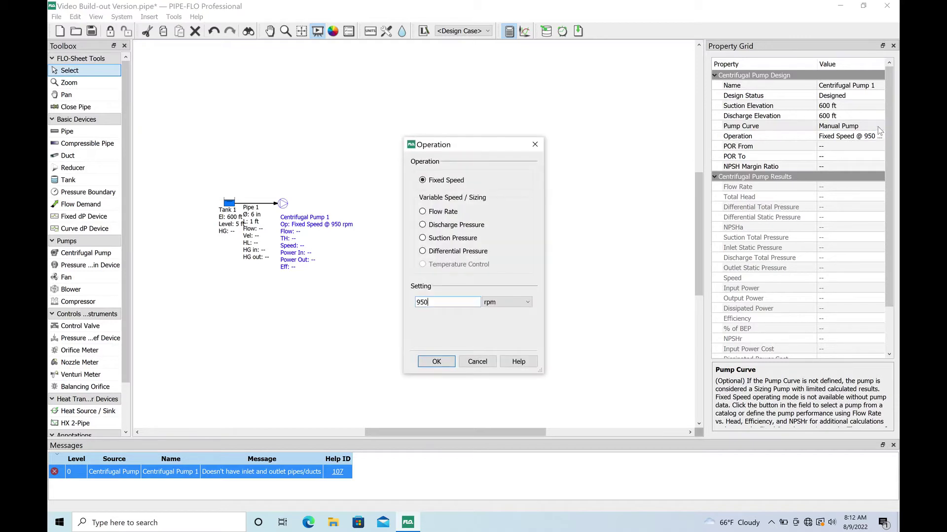
{"action": "left_click", "coordinate": [466, 363]}
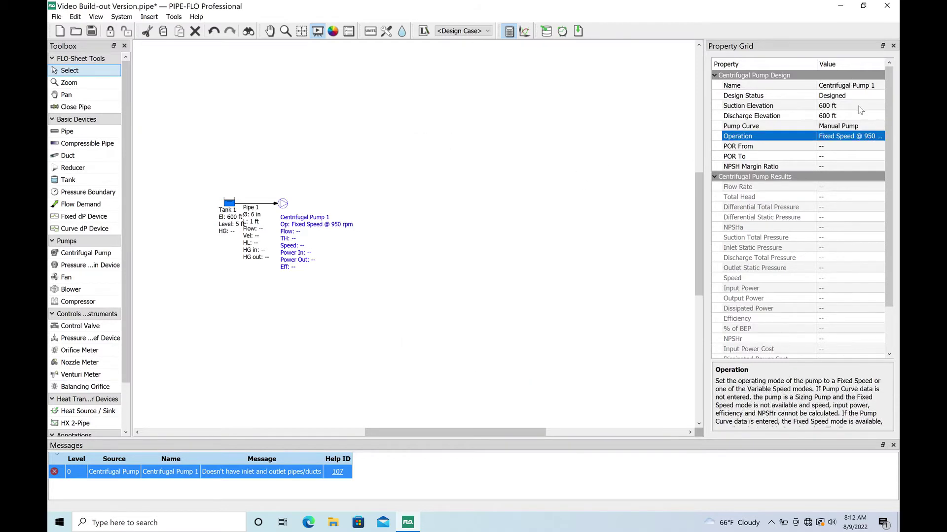
{"action": "left_click", "coordinate": [873, 127]}
{"action": "left_click", "coordinate": [879, 127]}
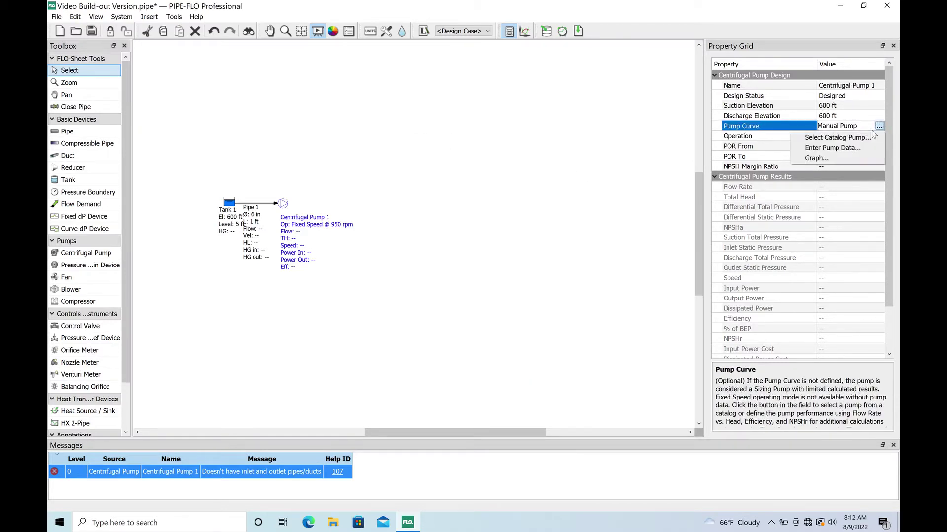
{"action": "left_click", "coordinate": [856, 148]}
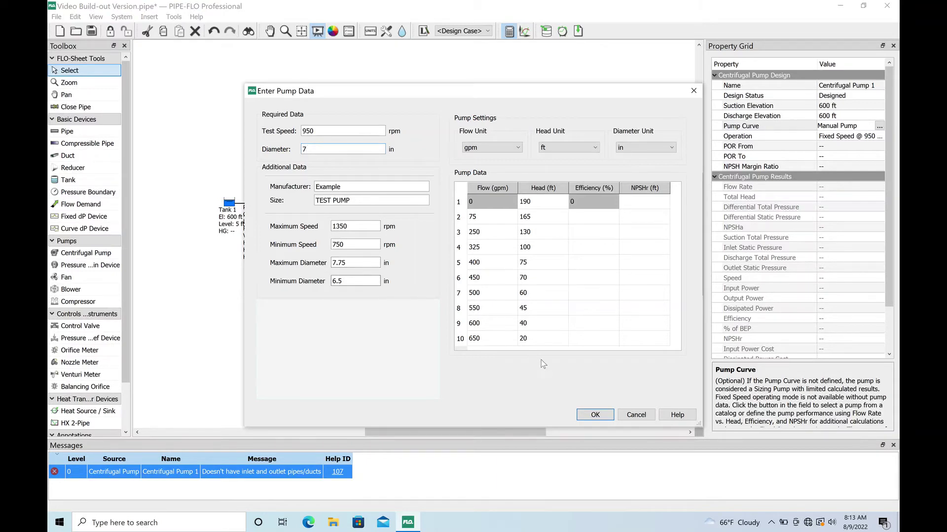
Confirm the pump curve data and keep fixed-speed operation at 950 rpm.
{"action": "left_click", "coordinate": [595, 415]}
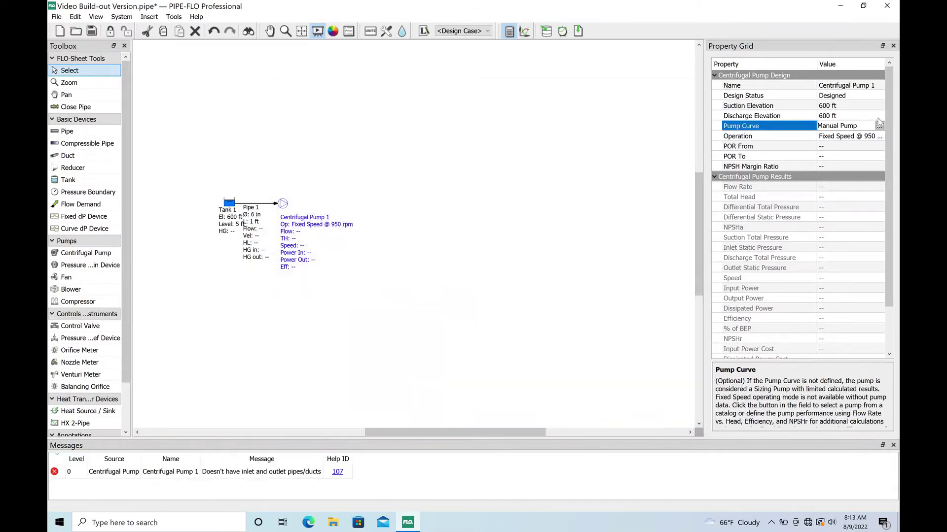
{"action": "left_click", "coordinate": [879, 138]}
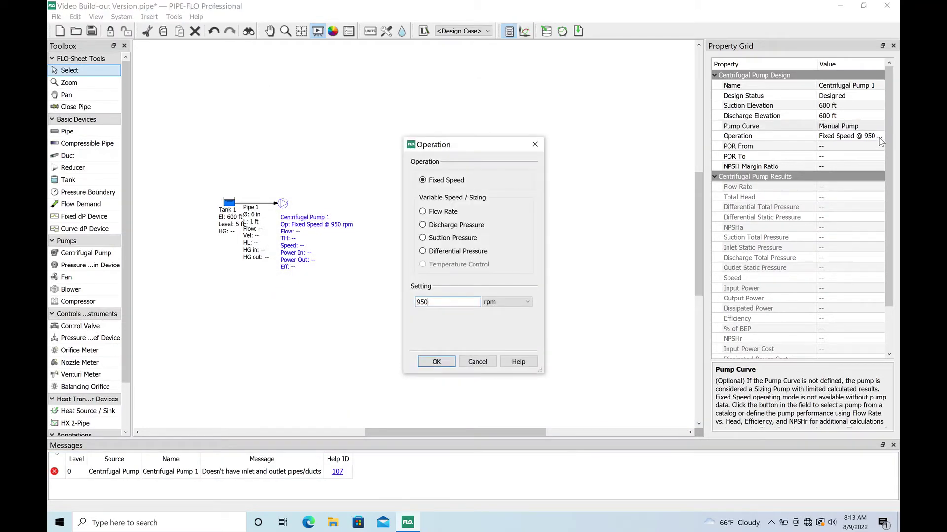
{"action": "left_click", "coordinate": [511, 303]}
{"action": "left_click", "coordinate": [511, 302]}
{"action": "left_click", "coordinate": [510, 303]}
{"action": "left_click", "coordinate": [511, 303]}
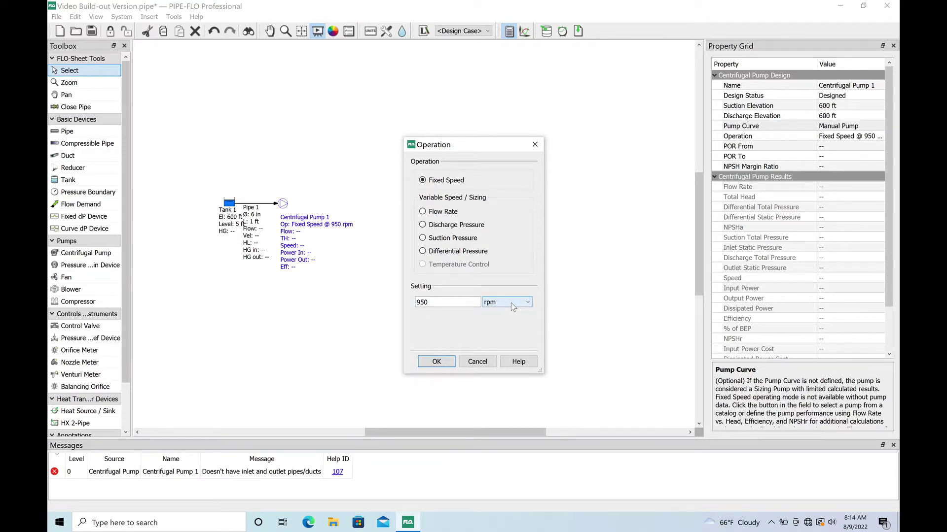
{"action": "left_click", "coordinate": [437, 363]}
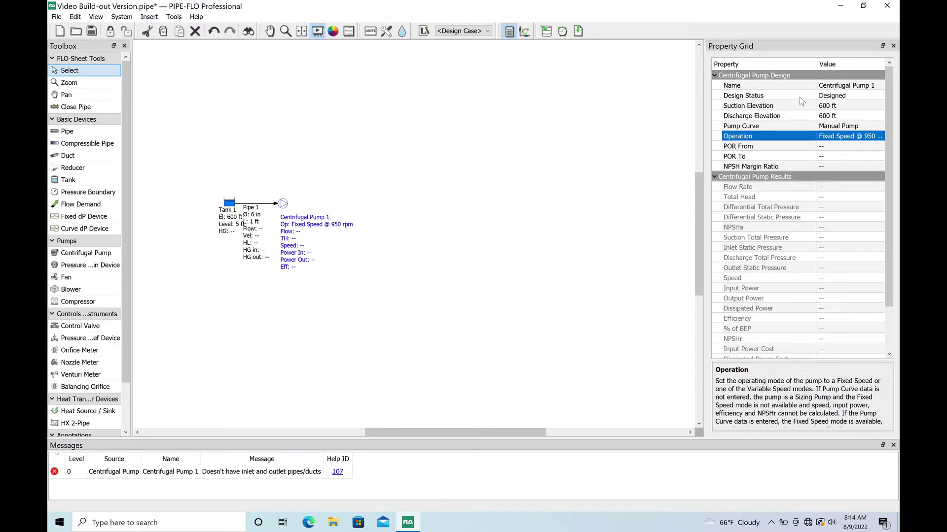
Set Centrifugal Pump 1's suction and discharge elevations to 601 ft.
{"action": "left_click", "coordinate": [828, 105]}
{"action": "left_click", "coordinate": [830, 106]}
{"action": "left_click", "coordinate": [831, 115]}
{"action": "left_click", "coordinate": [831, 115]}
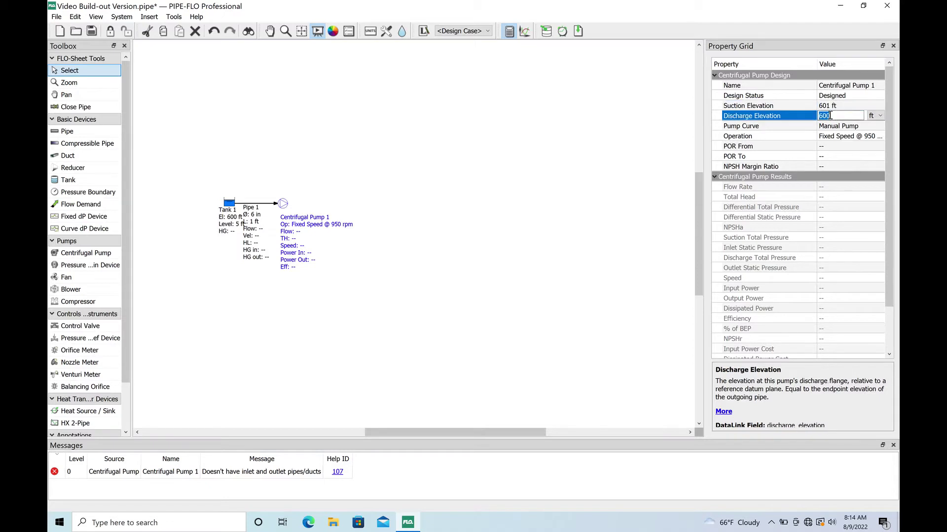
{"action": "key", "text": "Return"}
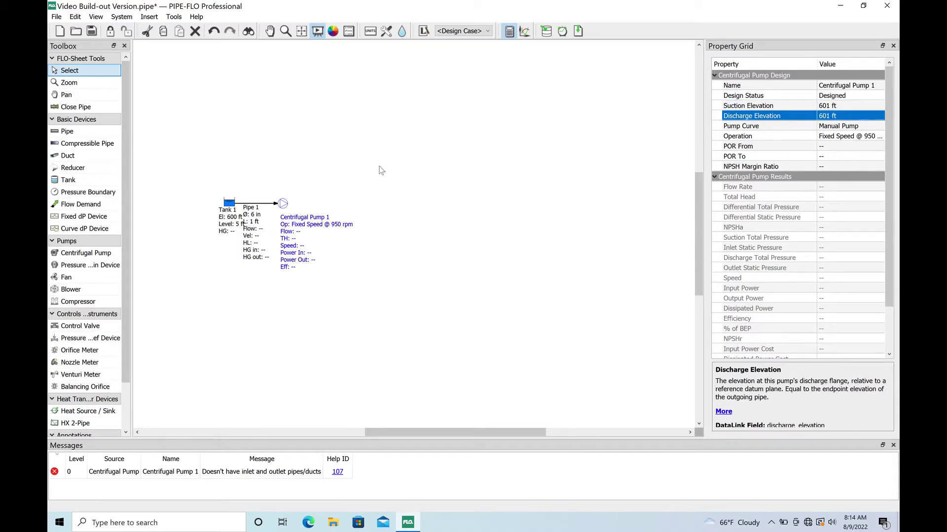
{"action": "left_click", "coordinate": [71, 131]}
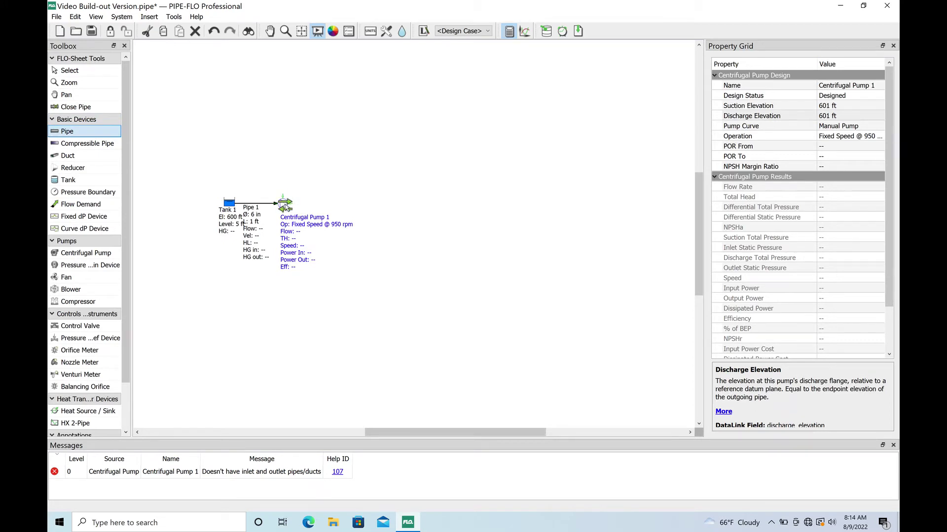
Draw Pipe 2 rising from the pump outlet, then Pipe 3 to the upper right ending at new Tank 2.
{"action": "left_click", "coordinate": [285, 206]}
{"action": "left_click", "coordinate": [344, 202]}
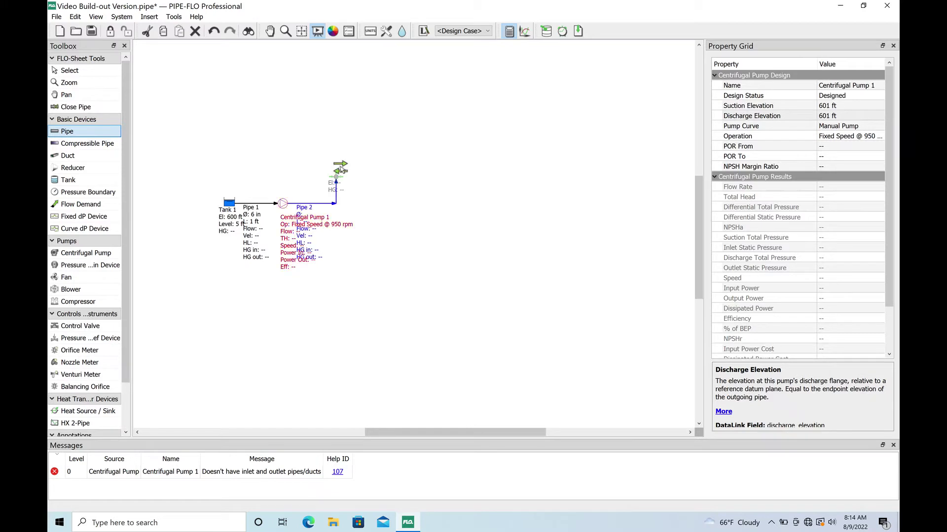
{"action": "double_click", "coordinate": [337, 173]}
{"action": "left_click", "coordinate": [336, 175]}
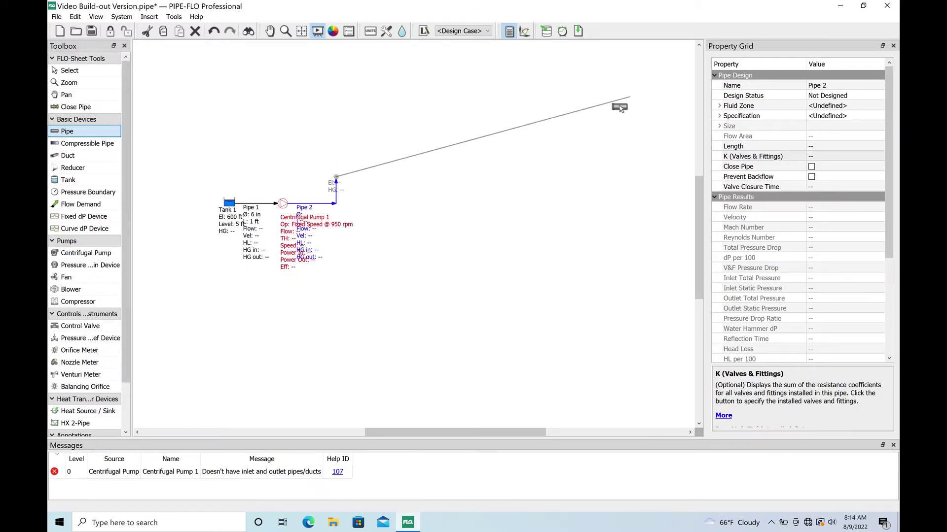
{"action": "double_click", "coordinate": [629, 97]}
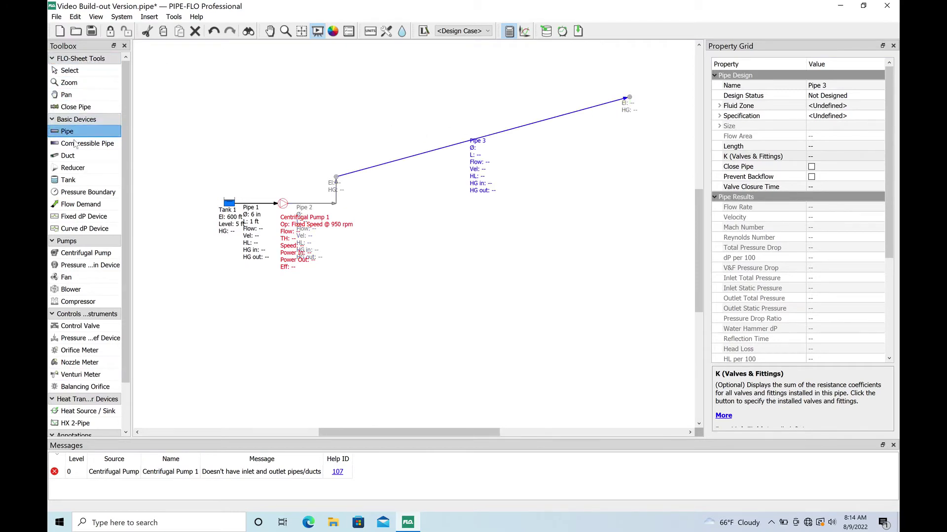
{"action": "left_click", "coordinate": [69, 180]}
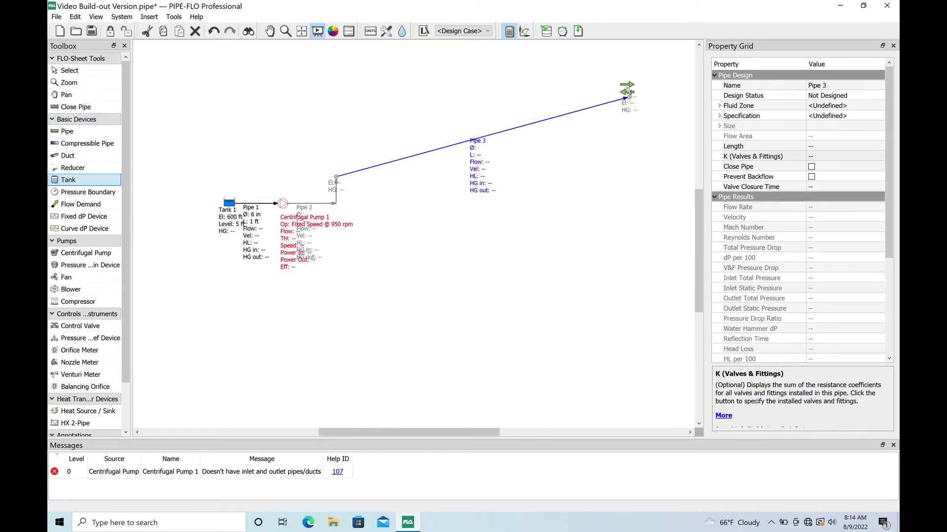
{"action": "left_click", "coordinate": [628, 94]}
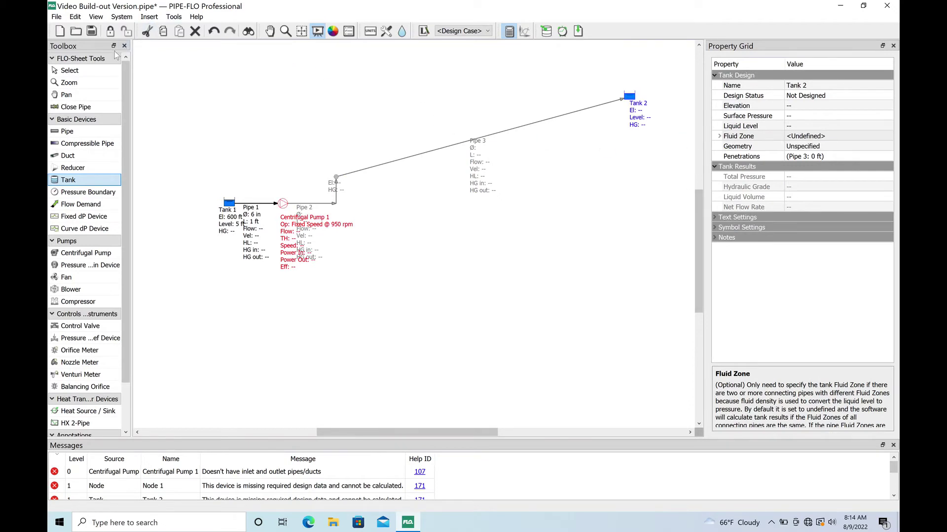
Select Tank 2 and enter elevation 675 ft, surface pressure 0 psi g and liquid level 1 ft.
{"action": "left_click", "coordinate": [98, 69]}
{"action": "left_click", "coordinate": [632, 101]}
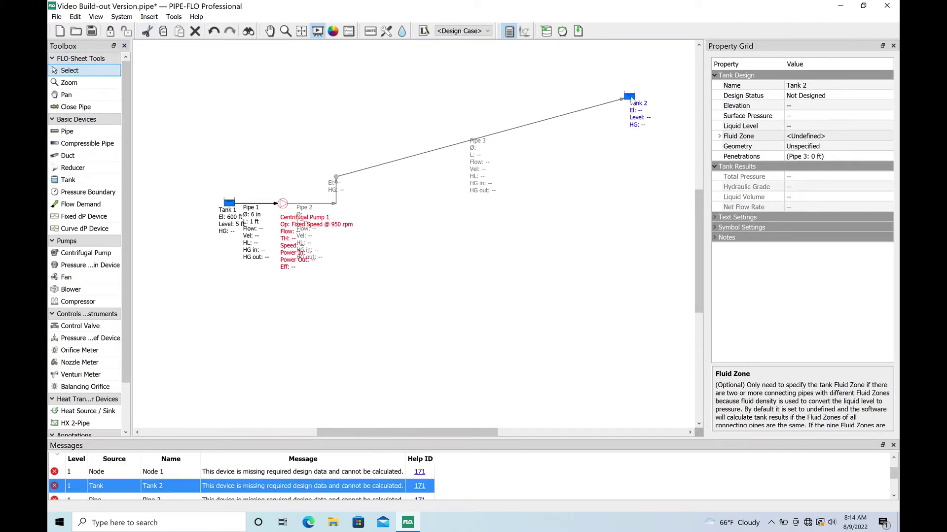
{"action": "left_click", "coordinate": [813, 107]}
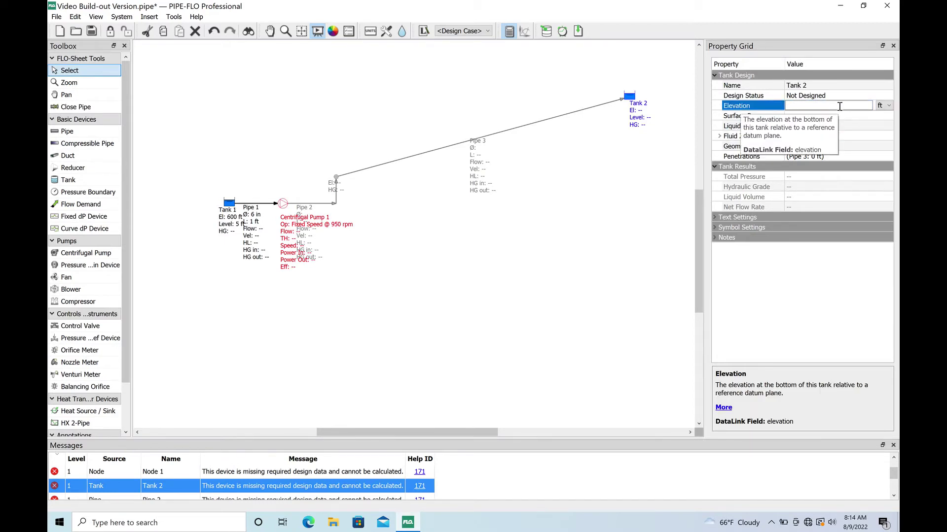
{"action": "type", "text": "675"}
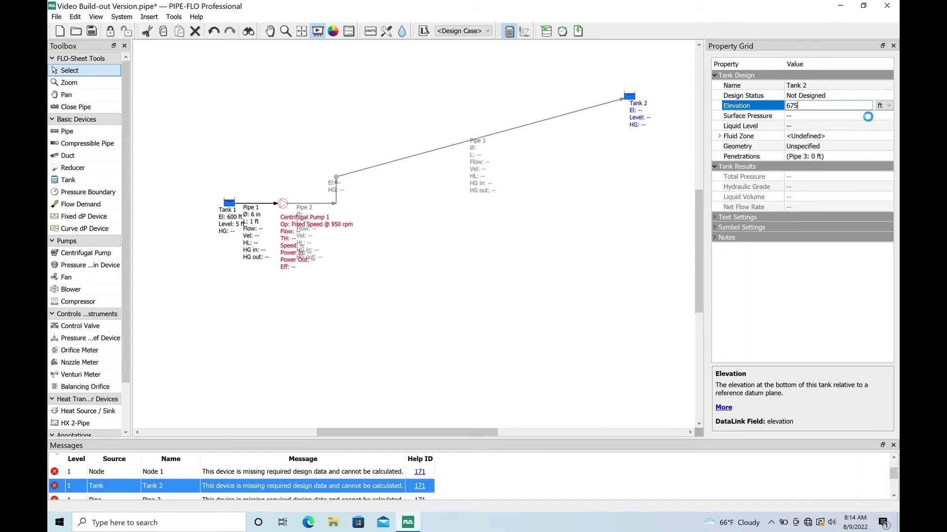
{"action": "left_click", "coordinate": [868, 116]}
{"action": "type", "text": "0"}
{"action": "left_click", "coordinate": [845, 128]}
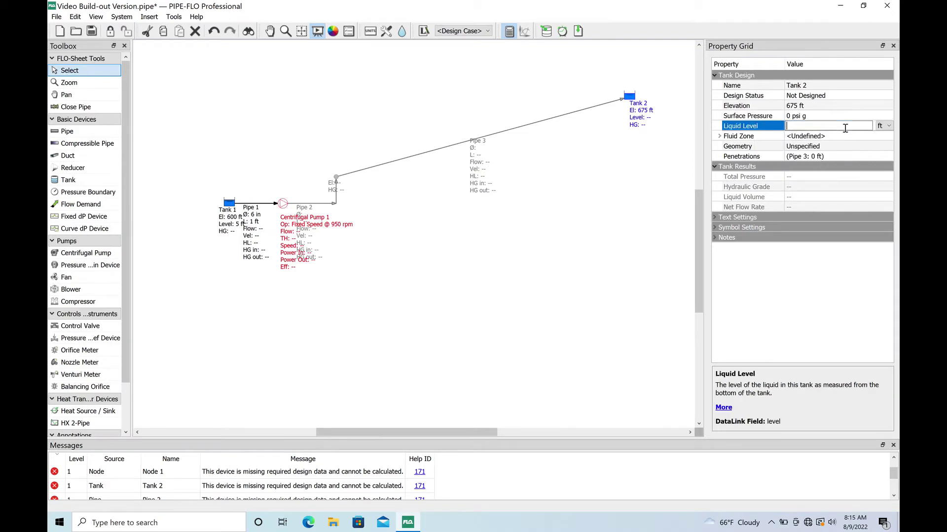
{"action": "type", "text": "1"}
{"action": "left_click", "coordinate": [838, 137]}
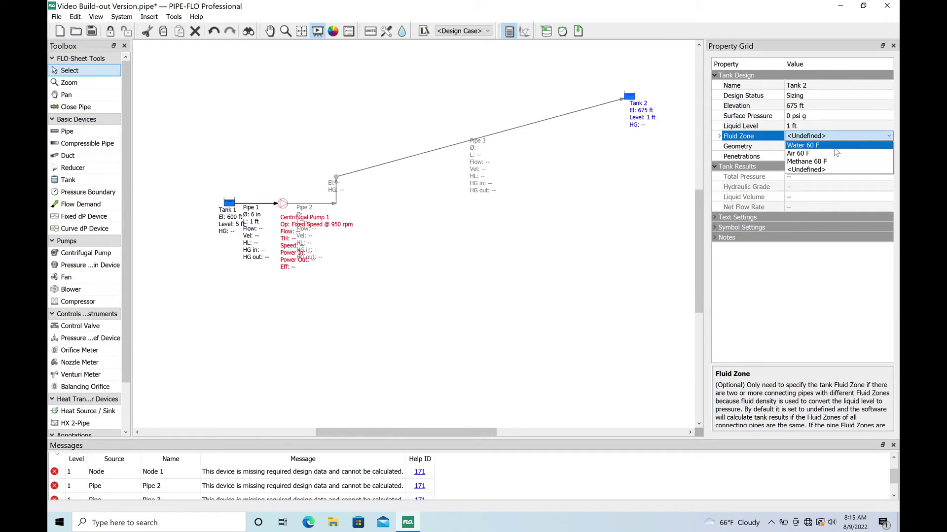
Set the fluid zone of Tank 2 and Pipe 3 to Water 60 F.
{"action": "left_click", "coordinate": [835, 148]}
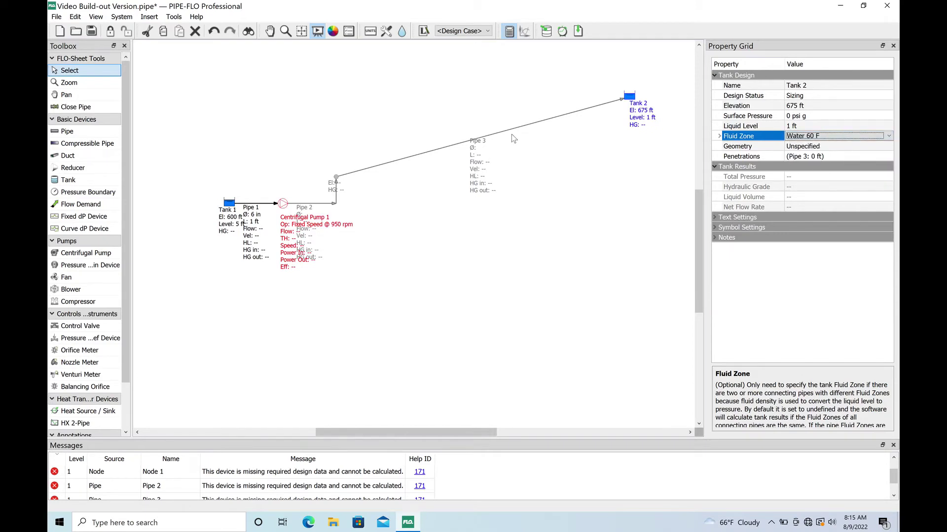
{"action": "left_click", "coordinate": [522, 127]}
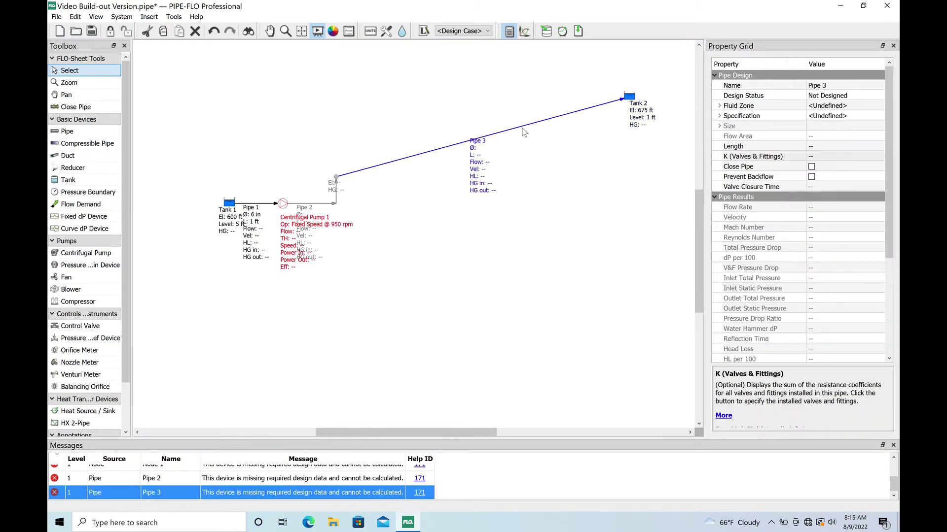
{"action": "left_click", "coordinate": [851, 106]}
{"action": "left_click", "coordinate": [851, 105]}
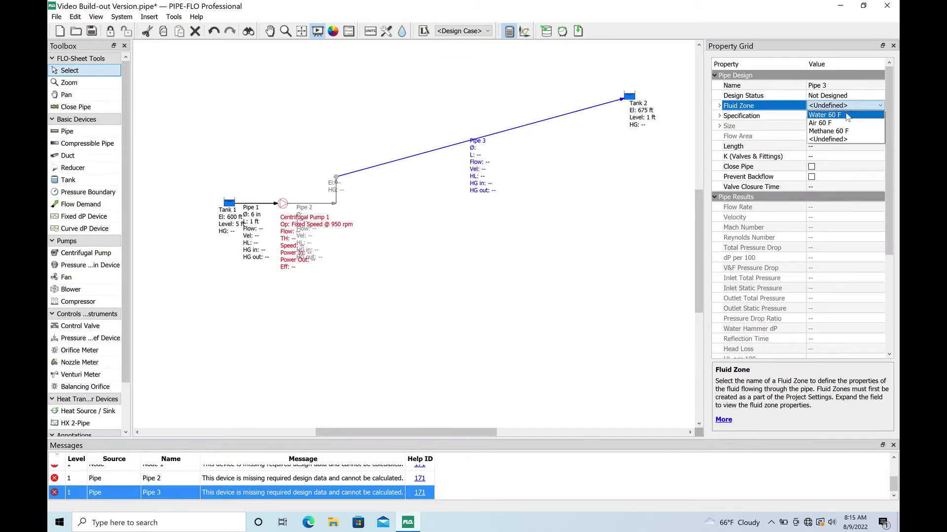
{"action": "left_click", "coordinate": [847, 115]}
Give Pipe 3 the C-900 DR-18 specification, 8 in size and 1500 ft length.
{"action": "left_click", "coordinate": [847, 117]}
{"action": "left_click", "coordinate": [847, 117]}
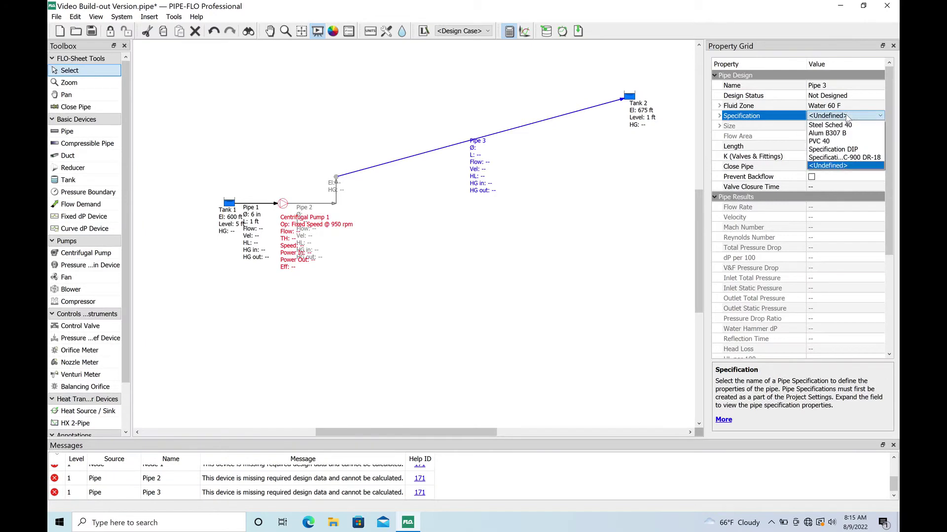
{"action": "left_click", "coordinate": [857, 159]}
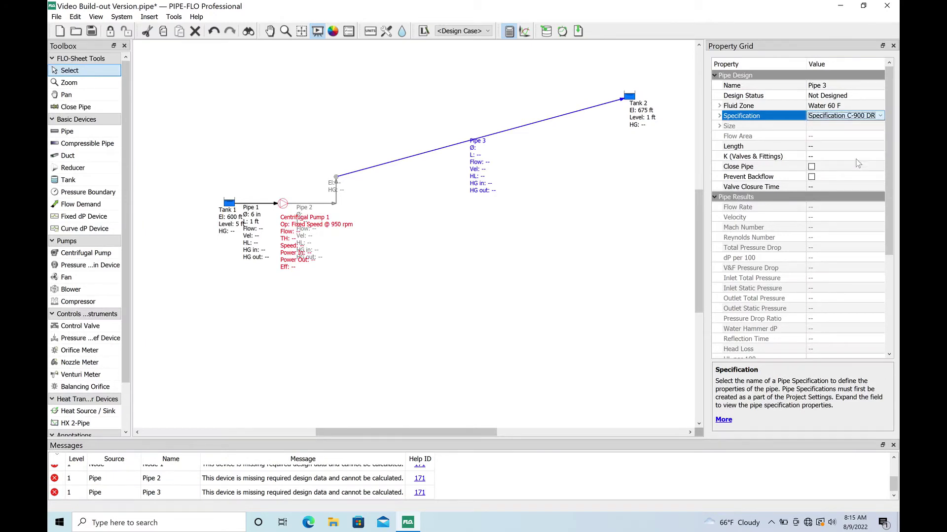
{"action": "left_click", "coordinate": [848, 125]}
{"action": "left_click", "coordinate": [848, 125]}
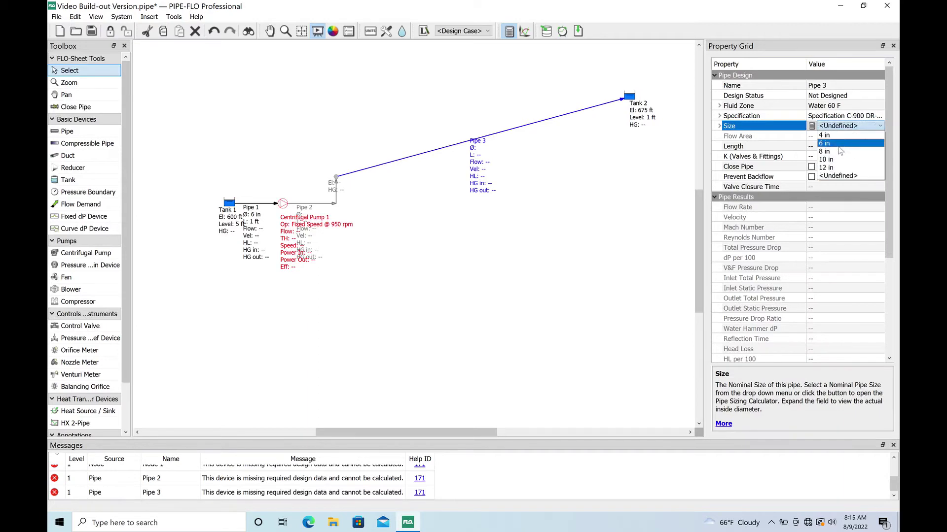
{"action": "left_click", "coordinate": [838, 151]}
{"action": "left_click", "coordinate": [839, 139]}
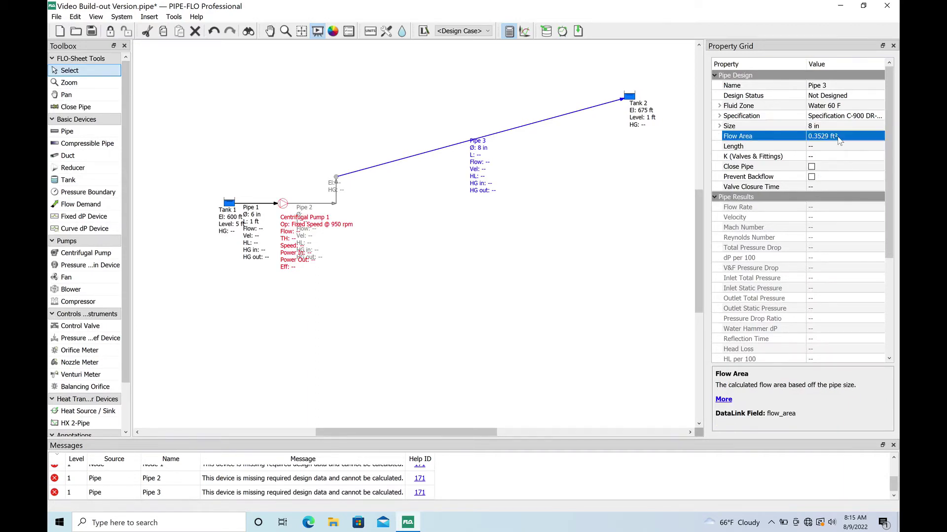
{"action": "left_click", "coordinate": [834, 143]}
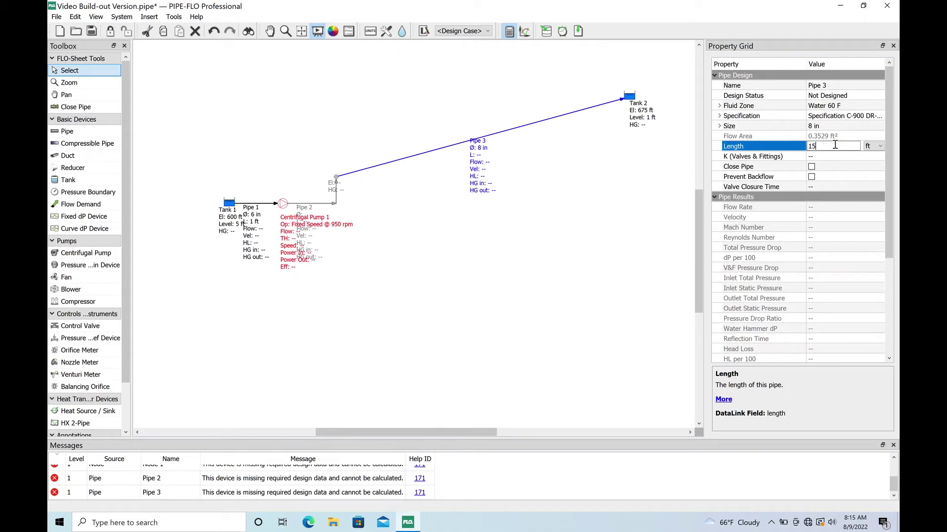
{"action": "left_click", "coordinate": [828, 154]}
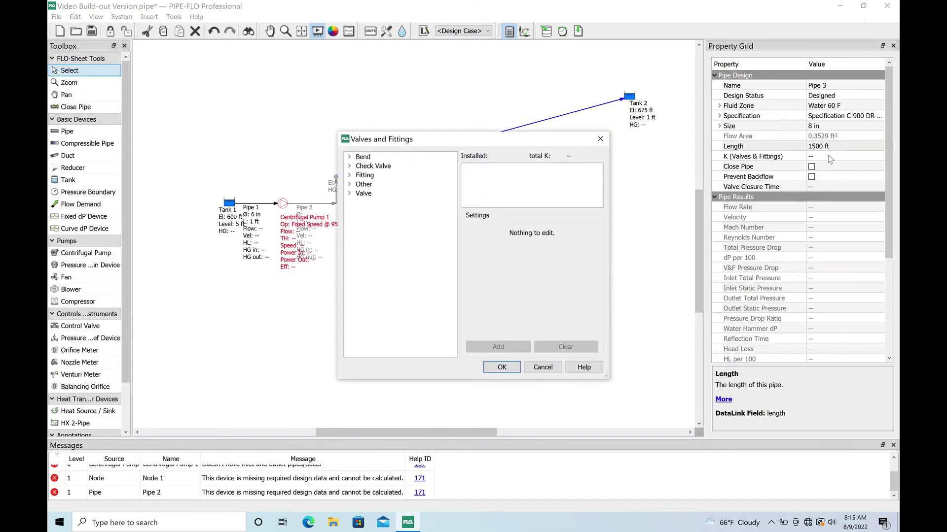
Add a sharp-edged exit fitting to Pipe 3.
{"action": "left_click", "coordinate": [349, 175]}
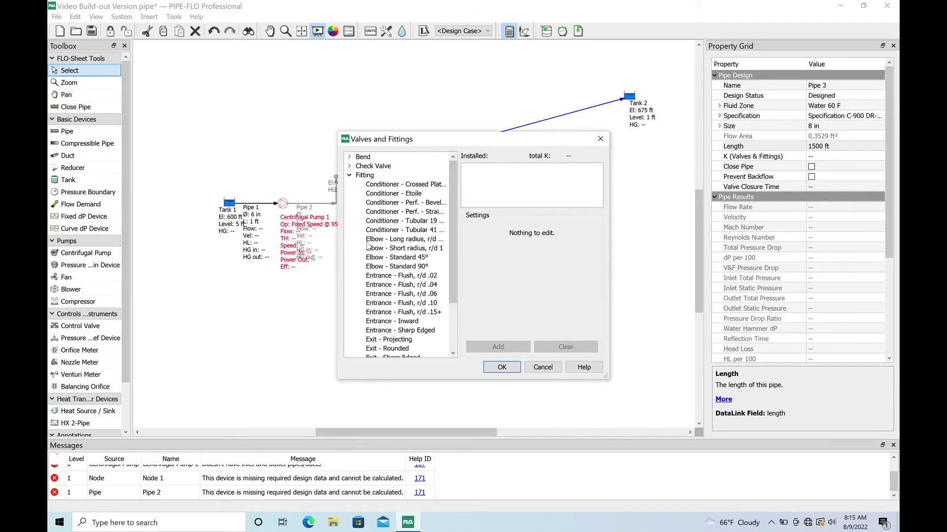
{"action": "left_click", "coordinate": [452, 354]}
{"action": "left_click", "coordinate": [400, 348]}
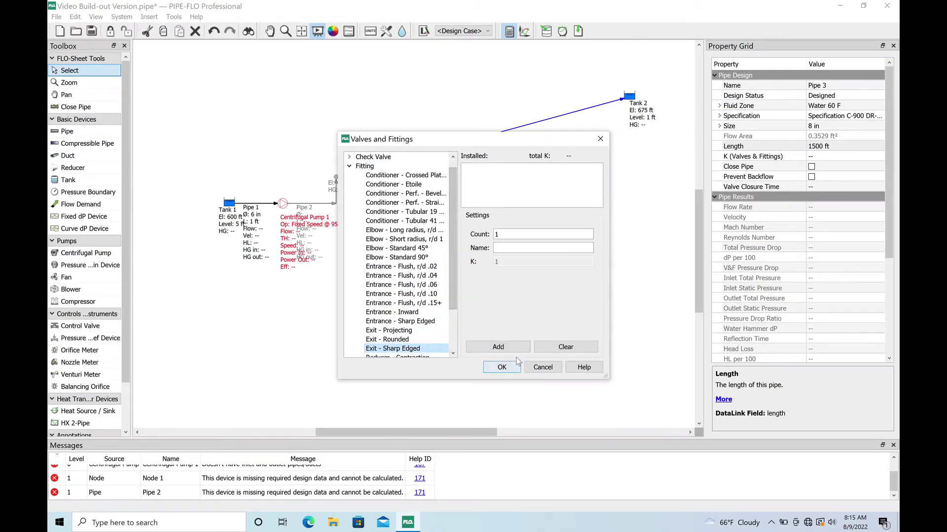
{"action": "left_click", "coordinate": [506, 346]}
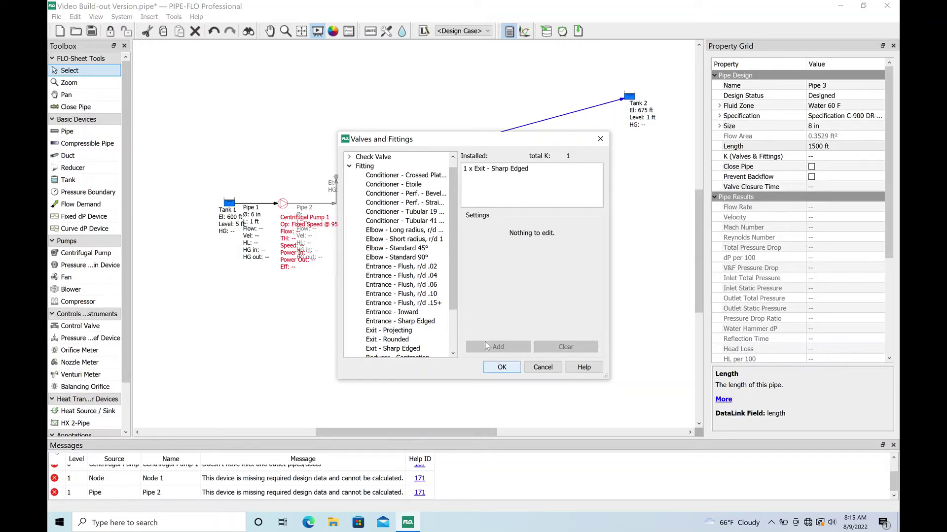
Add standard 45° elbows to Pipe 3: one, then a count of five more.
{"action": "left_click", "coordinate": [397, 248]}
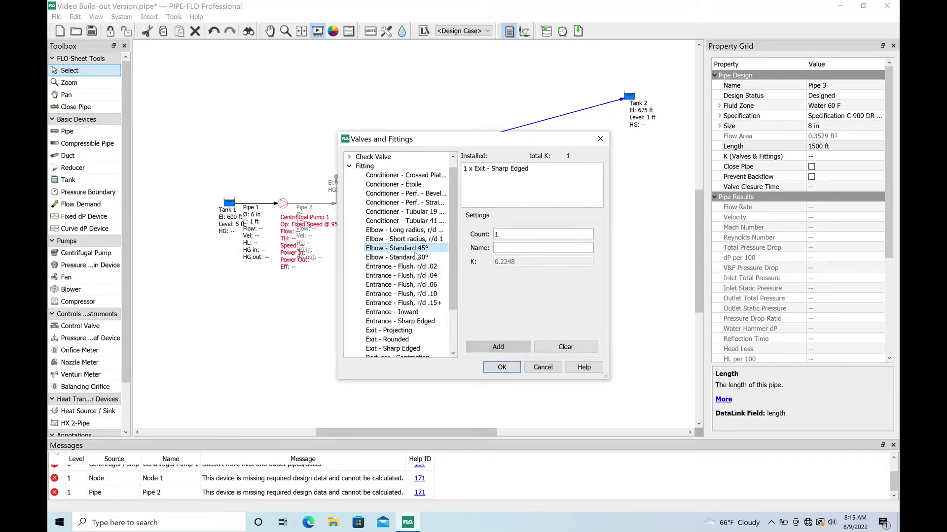
{"action": "left_click", "coordinate": [498, 347]}
{"action": "left_click", "coordinate": [427, 249]}
{"action": "left_click", "coordinate": [516, 229]}
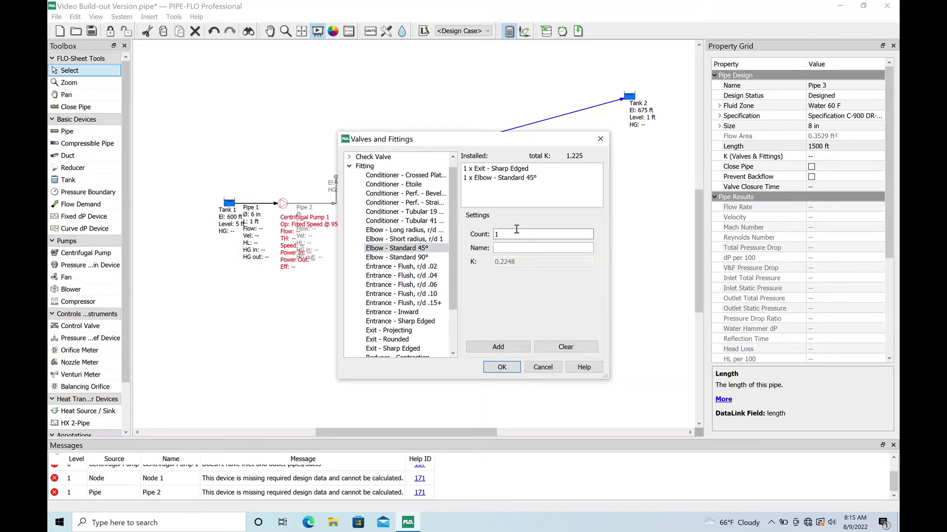
{"action": "key", "text": "BackSpace"}
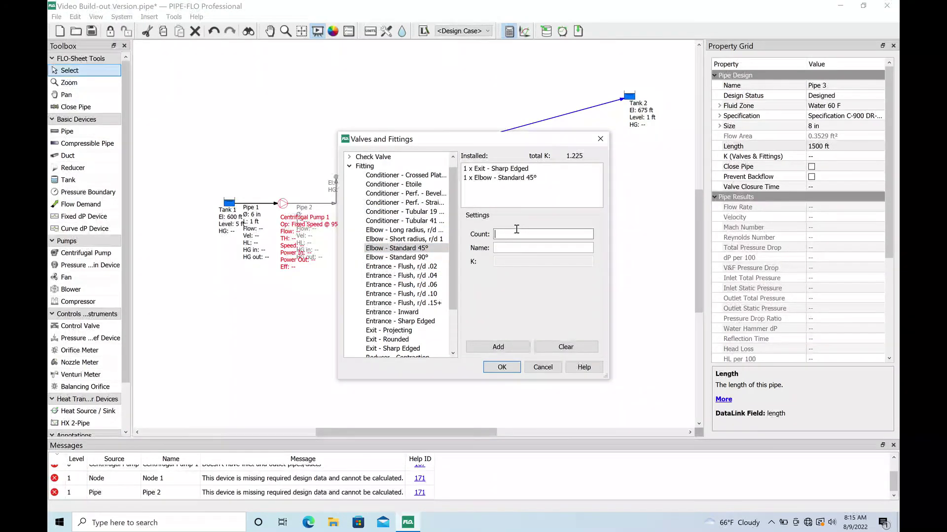
{"action": "left_click", "coordinate": [511, 347]}
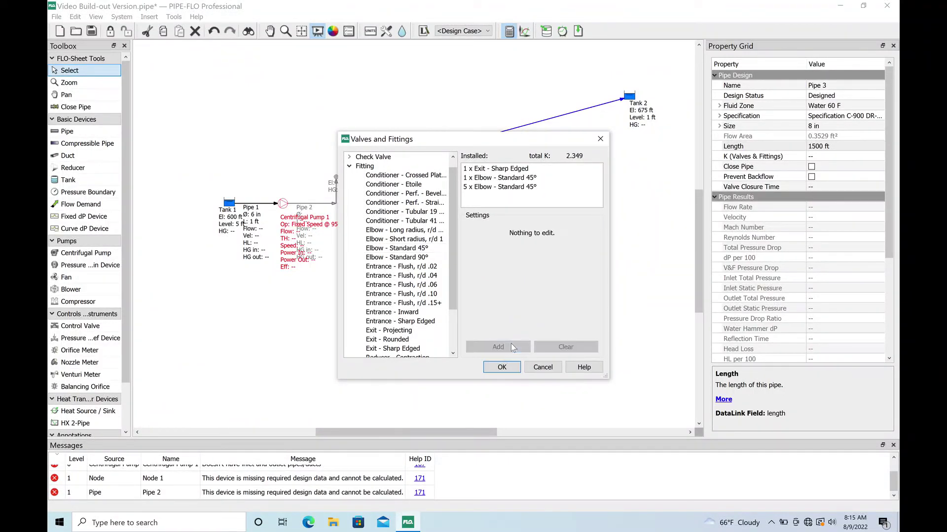
Confirm Pipe 3's fittings and set Node 1's elevation to 630 ft.
{"action": "left_click", "coordinate": [502, 368]}
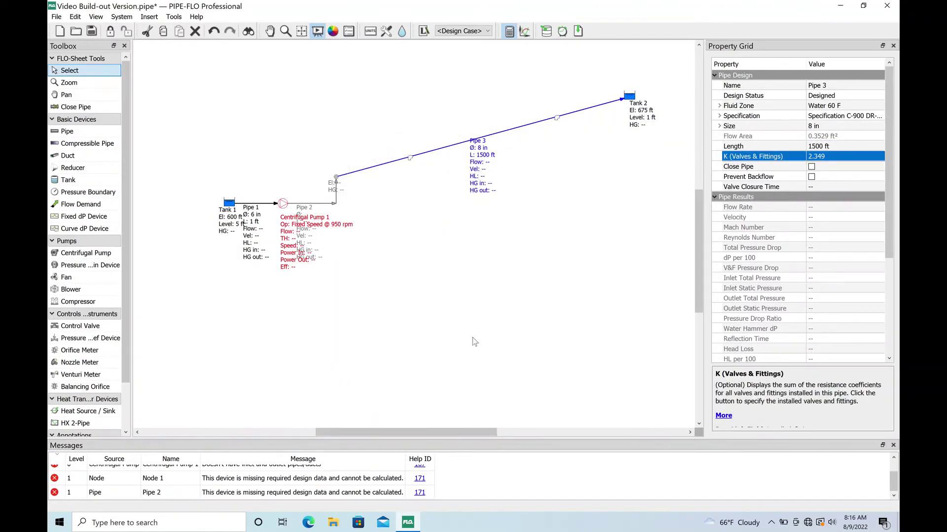
{"action": "left_click", "coordinate": [336, 178]}
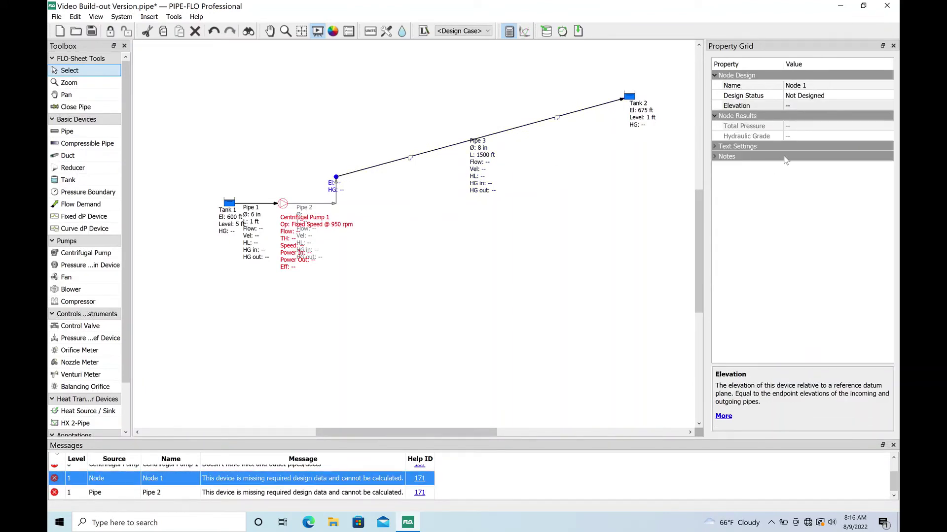
{"action": "left_click", "coordinate": [807, 102]}
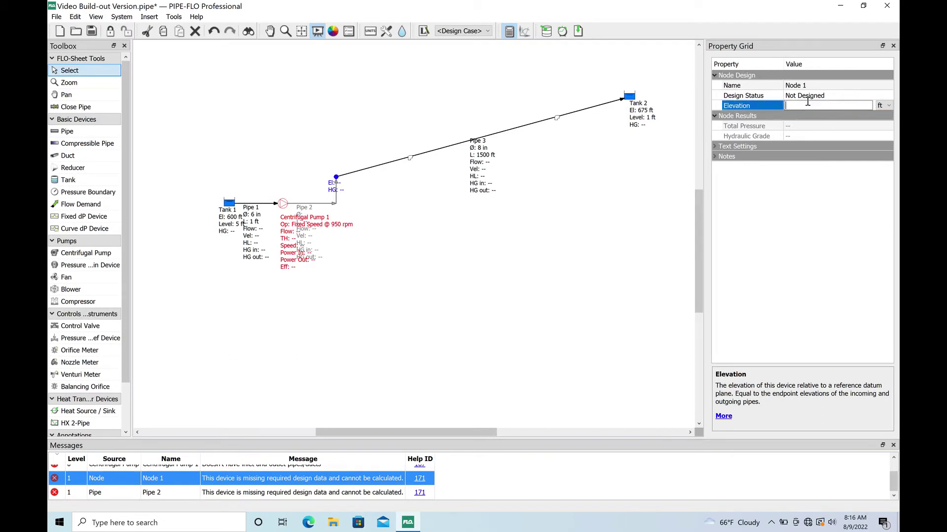
{"action": "type", "text": "630"}
{"action": "left_click", "coordinate": [810, 127]}
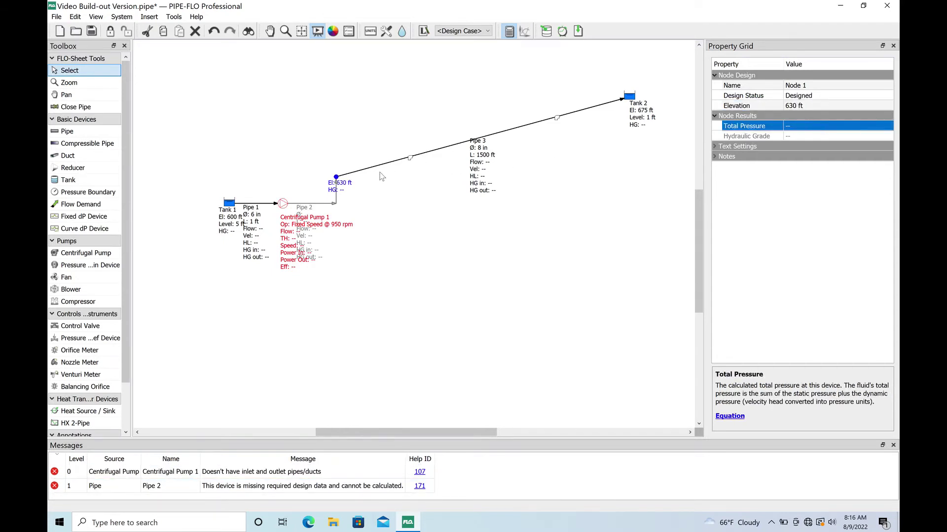
Drag the pump label below Pipe 1 and Pipe 1's label above the pipe.
{"action": "left_click", "coordinate": [336, 203]}
{"action": "left_click_drag", "start_coordinate": [285, 248], "coordinate": [265, 319]}
{"action": "left_click_drag", "start_coordinate": [261, 268], "coordinate": [265, 204]}
Select Pipe 2 and set Water 60 F, Specification DIP, 8 in size and 40 ft length.
{"action": "left_click", "coordinate": [320, 210]}
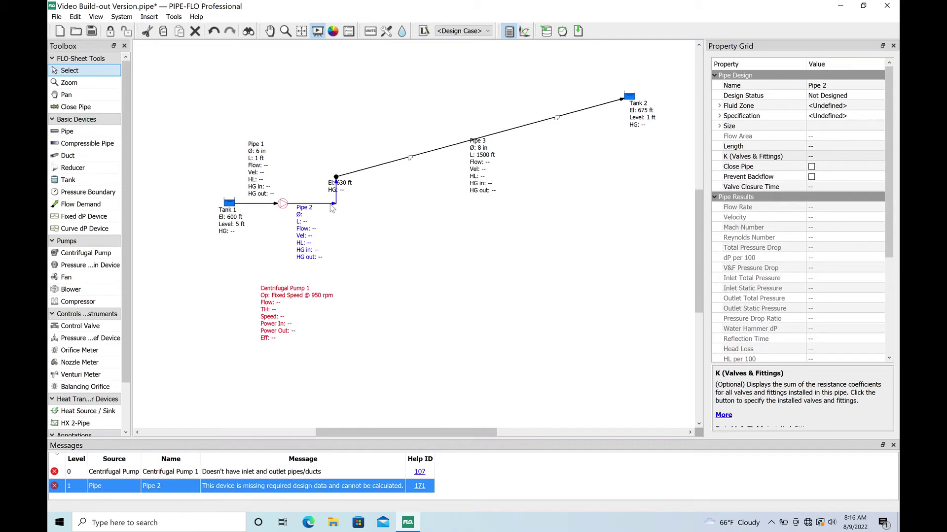
{"action": "left_click", "coordinate": [860, 107]}
{"action": "left_click", "coordinate": [850, 122]}
{"action": "left_click", "coordinate": [851, 118]}
{"action": "left_click", "coordinate": [852, 118]}
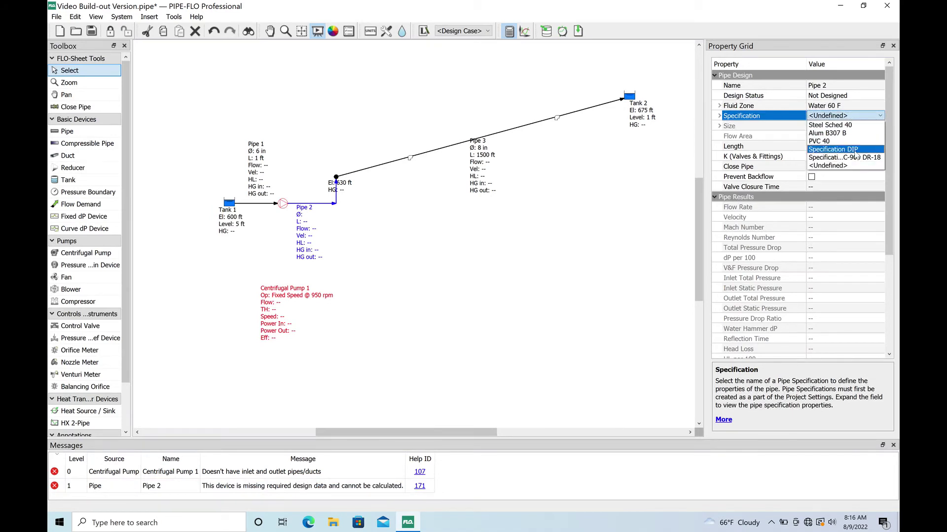
{"action": "left_click", "coordinate": [854, 153]}
{"action": "left_click", "coordinate": [846, 127]}
{"action": "left_click", "coordinate": [846, 126]}
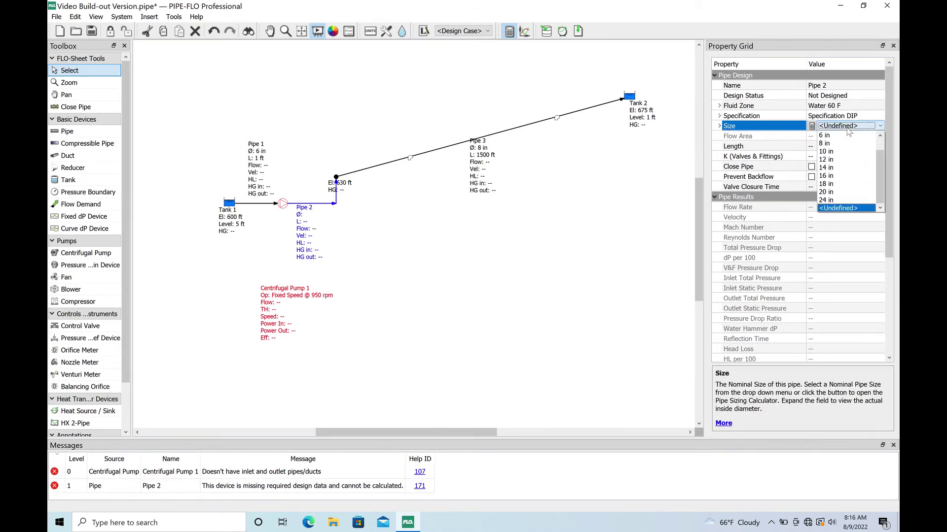
{"action": "left_click", "coordinate": [844, 142]}
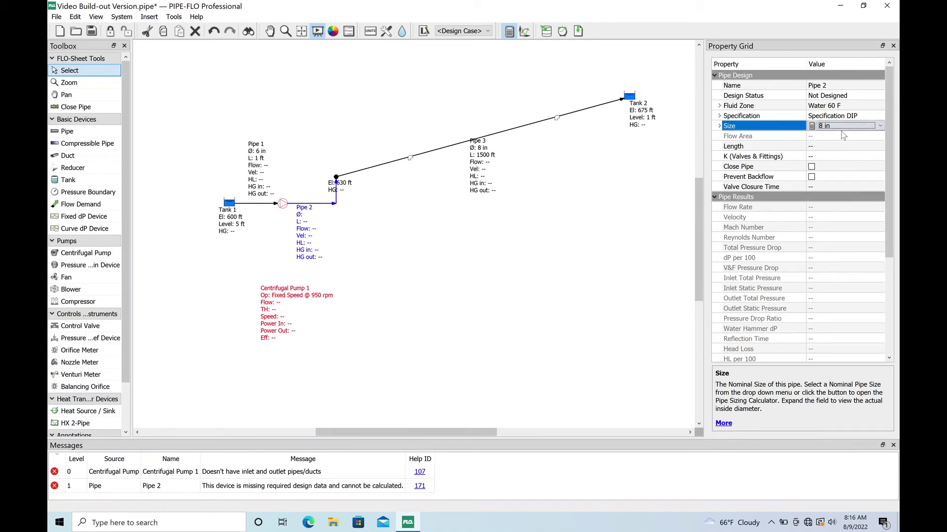
{"action": "left_click", "coordinate": [842, 138]}
{"action": "left_click", "coordinate": [839, 146]}
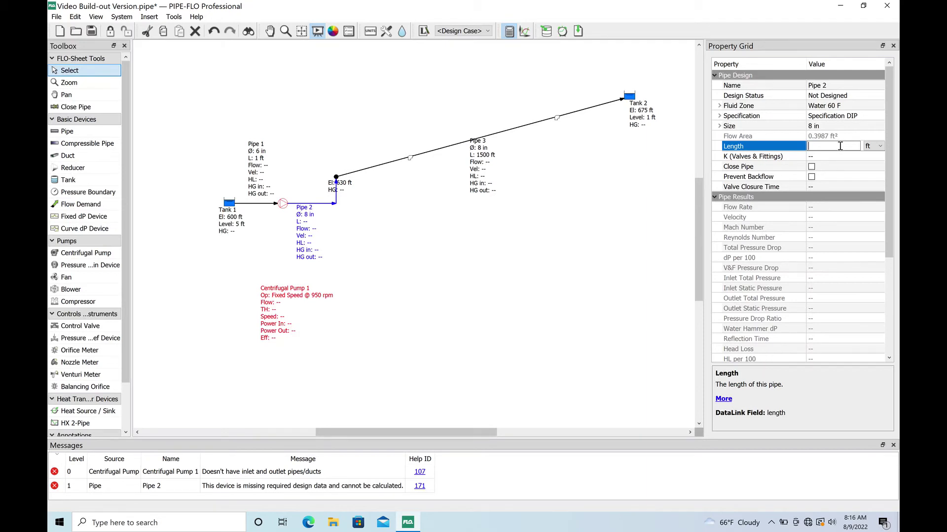
{"action": "type", "text": "40"}
Add one angled stop check valve to Pipe 2's valves and fittings.
{"action": "left_click", "coordinate": [833, 156]}
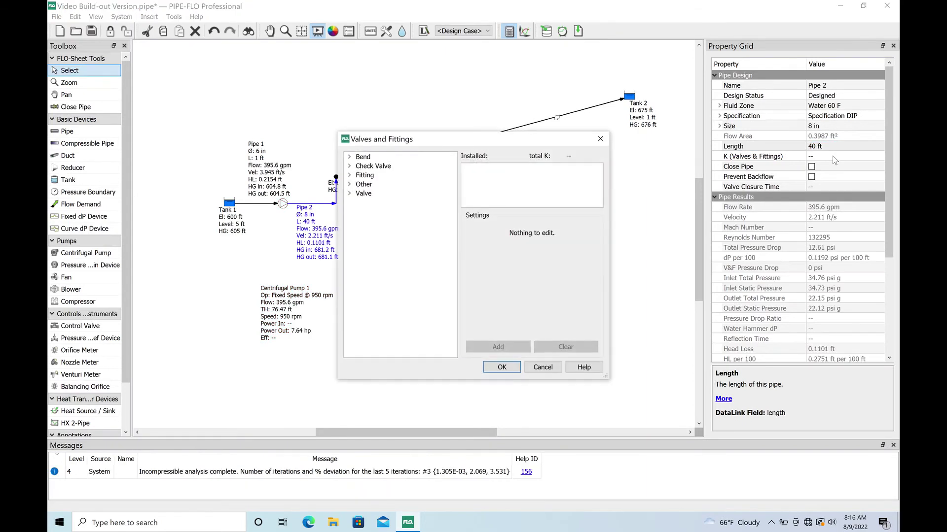
{"action": "left_click", "coordinate": [350, 166]}
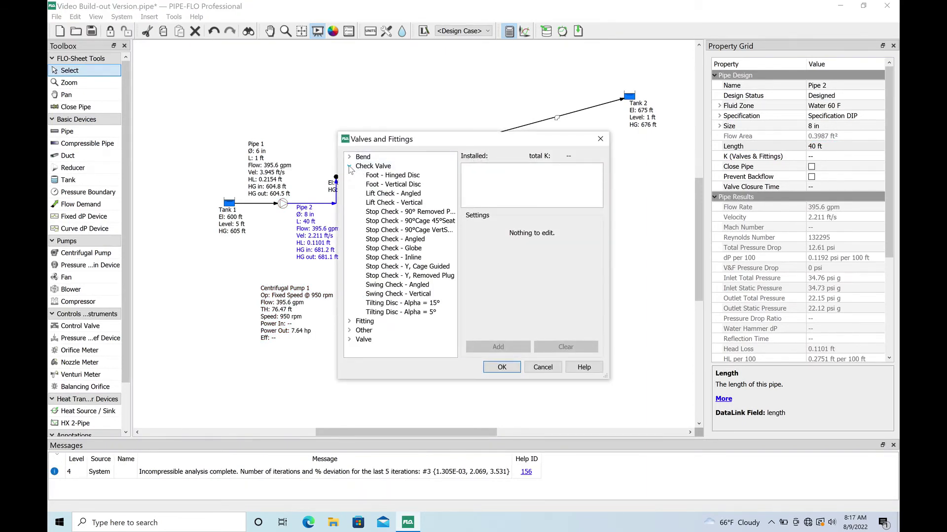
{"action": "left_click", "coordinate": [418, 243]}
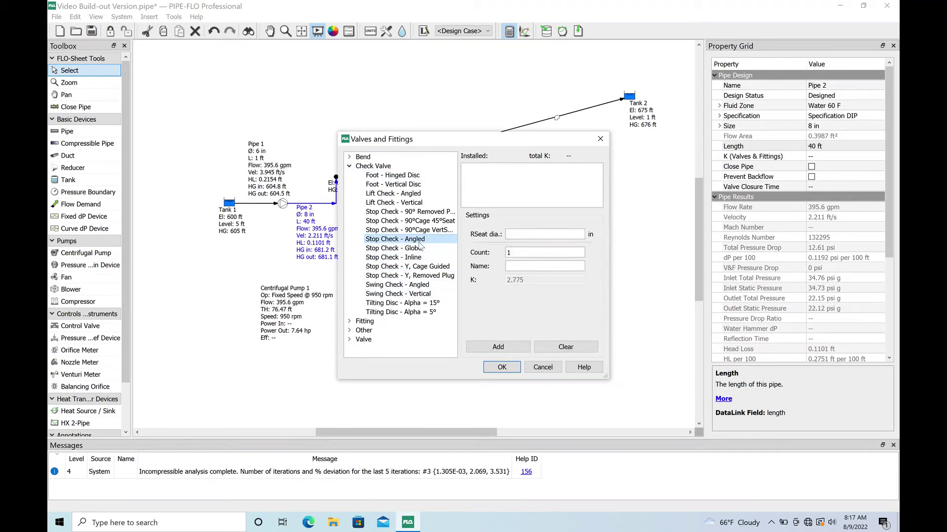
{"action": "left_click", "coordinate": [511, 347]}
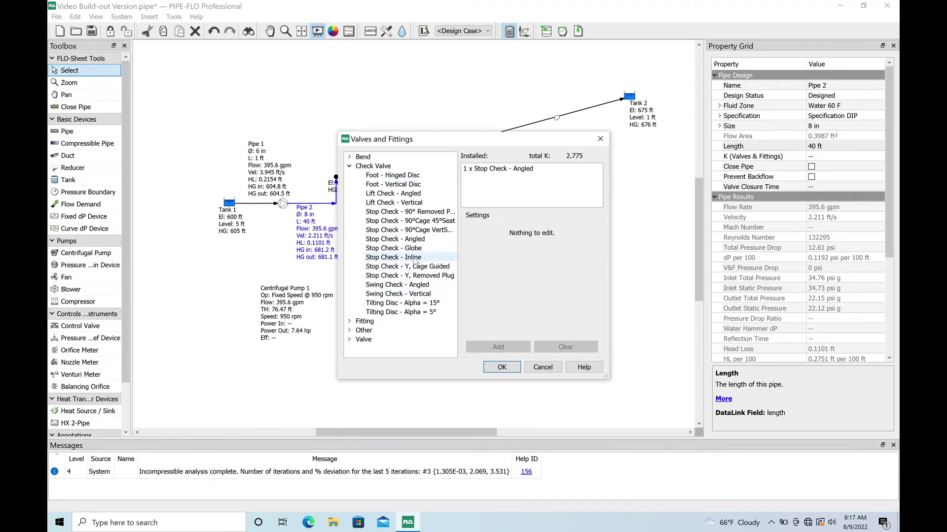
Add four standard 90° elbows to Pipe 2, bringing its total K to 4.44.
{"action": "left_click", "coordinate": [350, 322]}
{"action": "scroll", "coordinate": [385, 330], "scroll_direction": "down", "scroll_amount": 1}
{"action": "scroll", "coordinate": [385, 330], "scroll_direction": "down", "scroll_amount": 6}
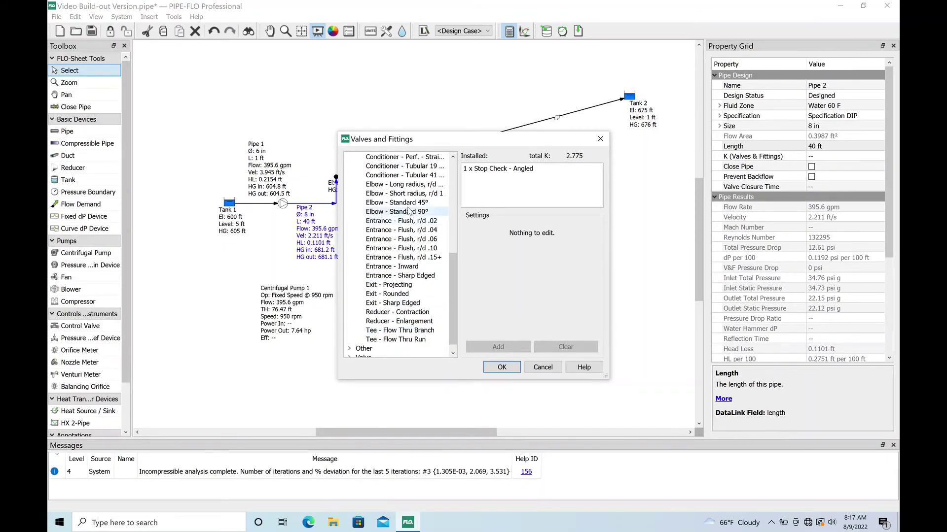
{"action": "left_click", "coordinate": [407, 211]}
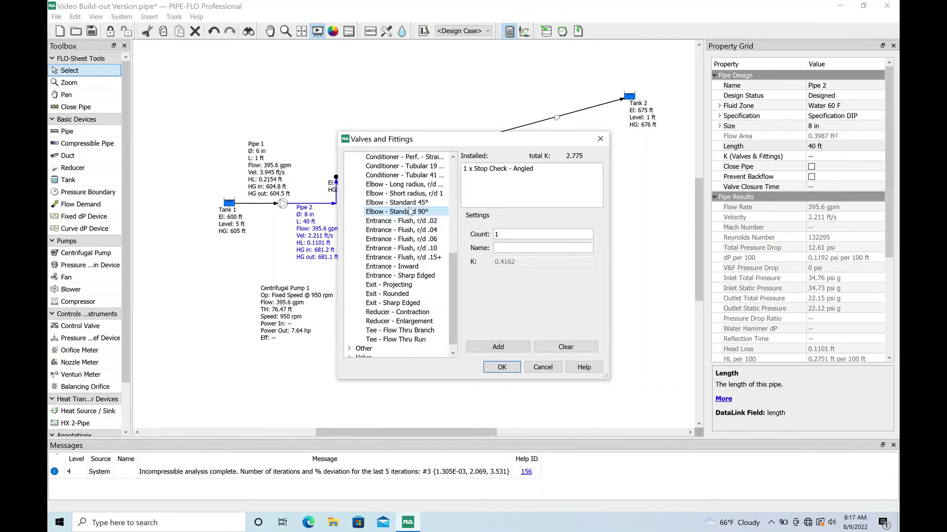
{"action": "left_click", "coordinate": [520, 232]}
{"action": "key", "text": "BackSpace"}
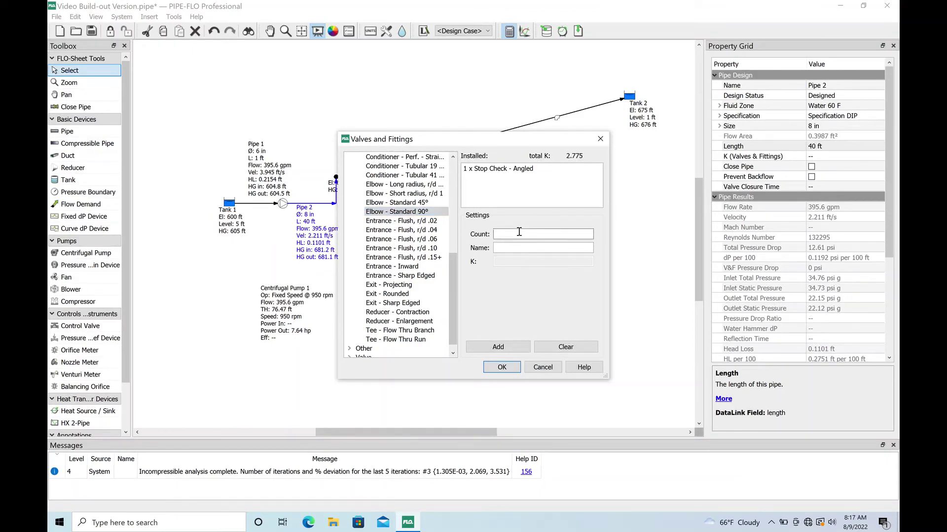
{"action": "type", "text": "4"}
{"action": "left_click", "coordinate": [503, 347]}
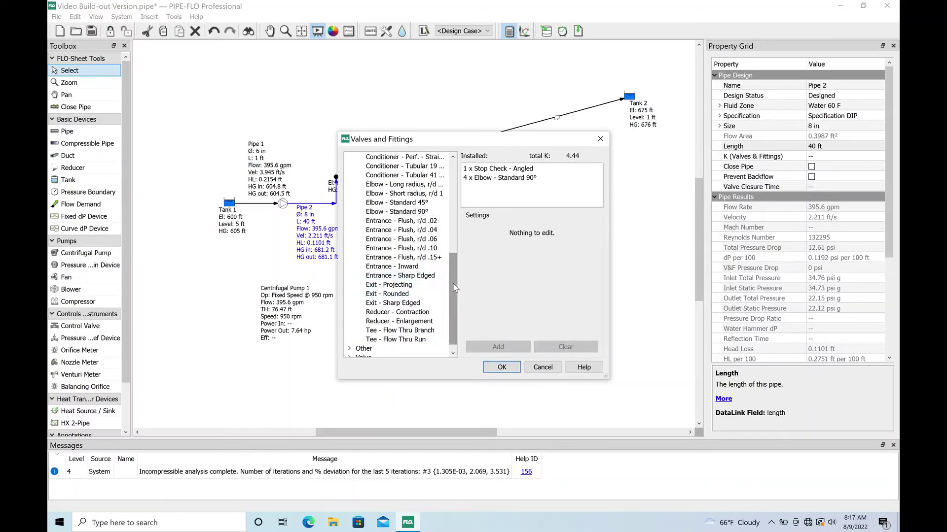
{"action": "mouse_move", "coordinate": [454, 288]}
{"action": "left_mouse_down"}
{"action": "mouse_move", "coordinate": [454, 241]}
{"action": "mouse_move", "coordinate": [450, 285]}
{"action": "left_mouse_up"}
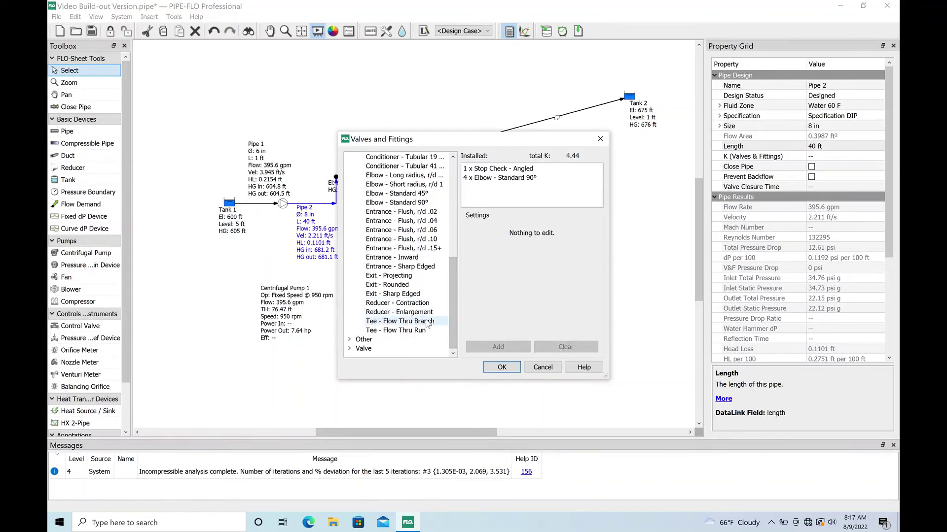
Add a flow-through-branch tee and a plug valve to Pipe 2 (K 5.522), re-solving at 393.4 gpm.
{"action": "left_click", "coordinate": [426, 322]}
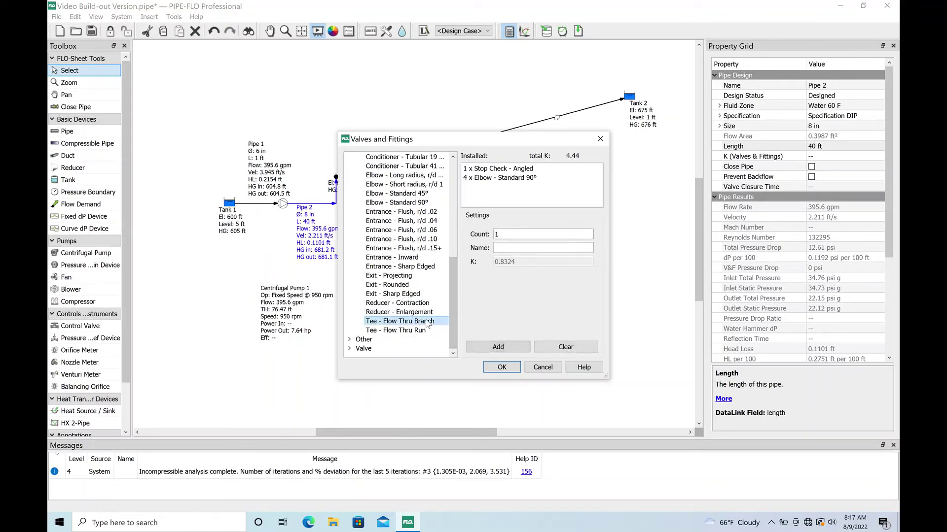
{"action": "left_click", "coordinate": [485, 348]}
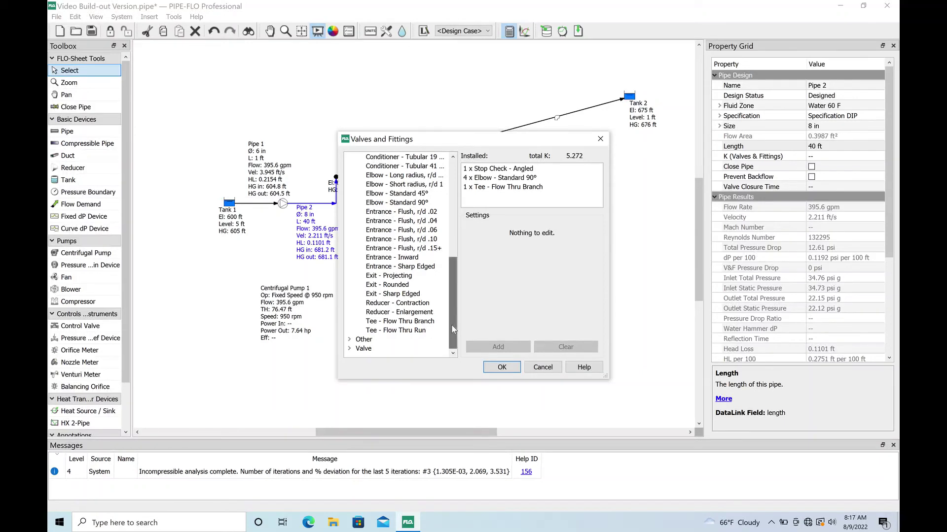
{"action": "left_click", "coordinate": [349, 349]}
{"action": "left_click_drag", "start_coordinate": [453, 294], "coordinate": [453, 348]}
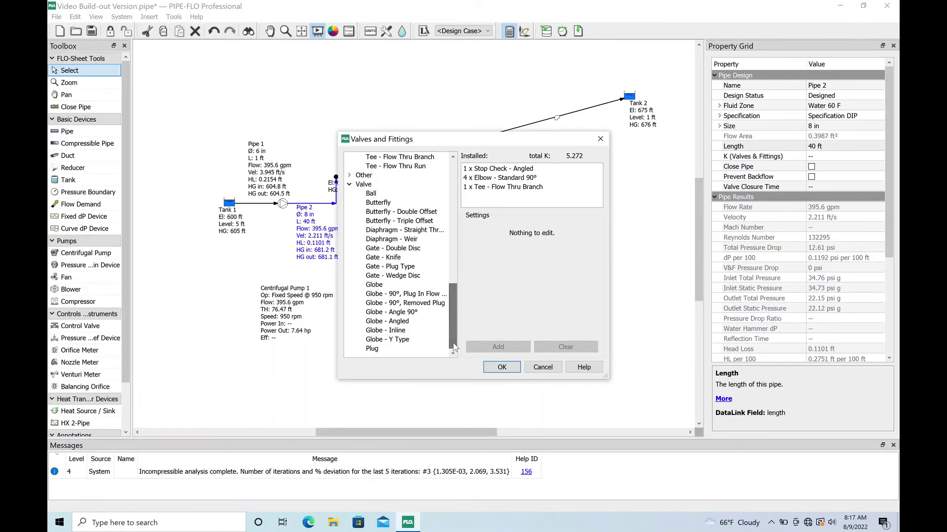
{"action": "left_click", "coordinate": [374, 349]}
{"action": "left_click", "coordinate": [482, 347]}
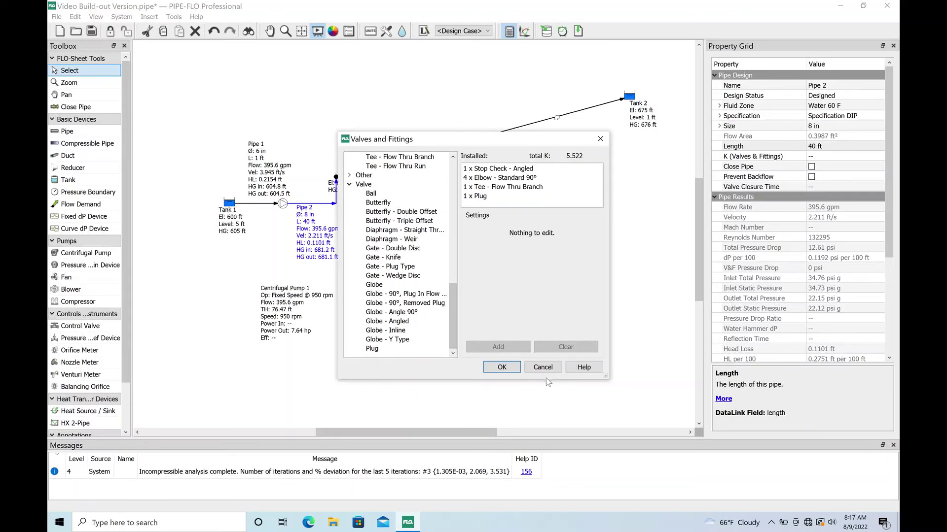
{"action": "left_click", "coordinate": [502, 367]}
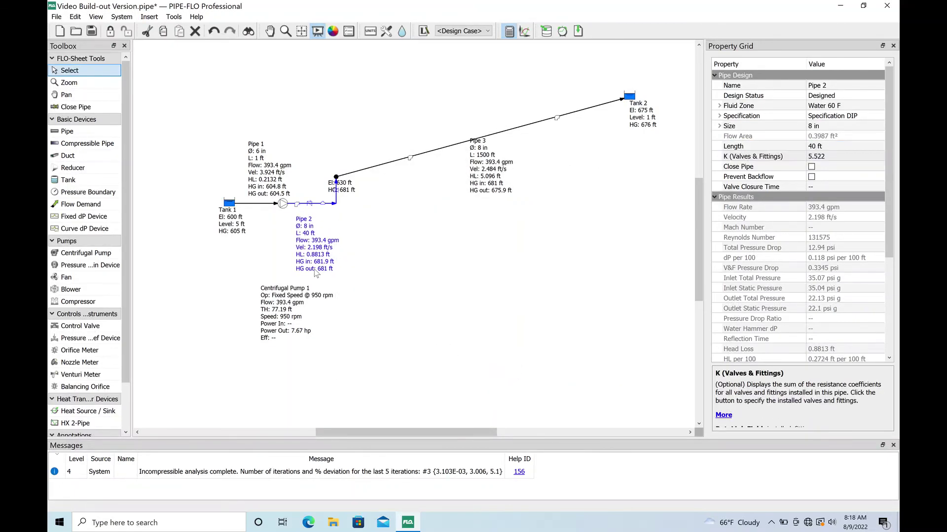
Move the pump label beside Tank 1 and Node 1's label above the node, checking Pipe 3's results.
{"action": "left_click", "coordinate": [293, 299]}
{"action": "left_click_drag", "start_coordinate": [293, 299], "coordinate": [255, 260]}
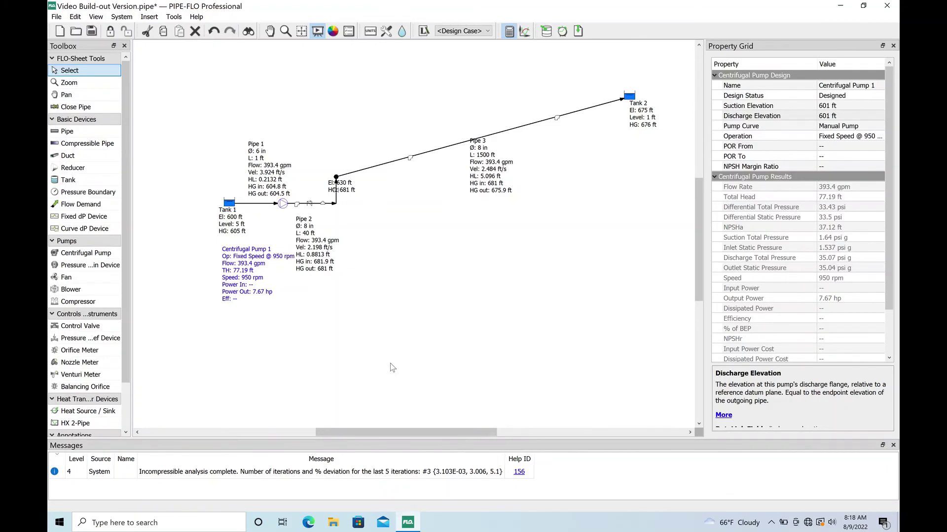
{"action": "left_click", "coordinate": [484, 197]}
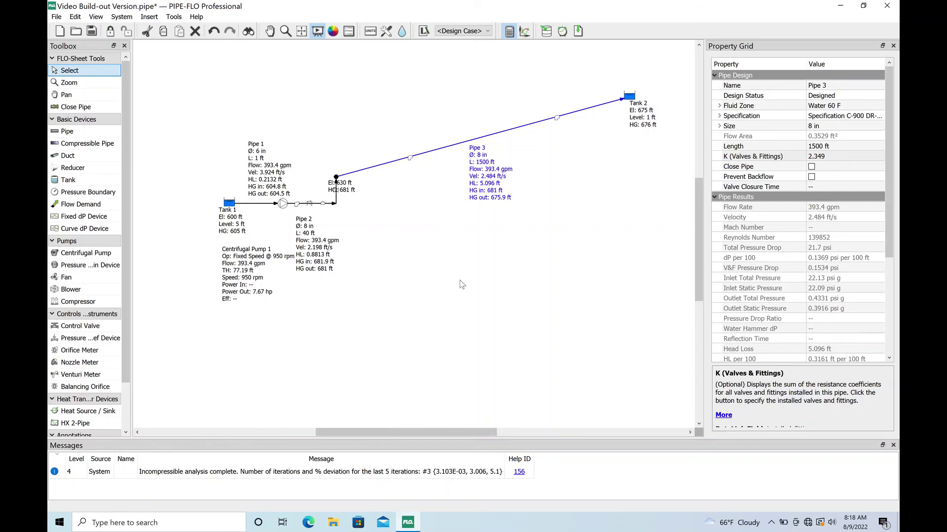
{"action": "left_click_drag", "start_coordinate": [353, 192], "coordinate": [346, 166]}
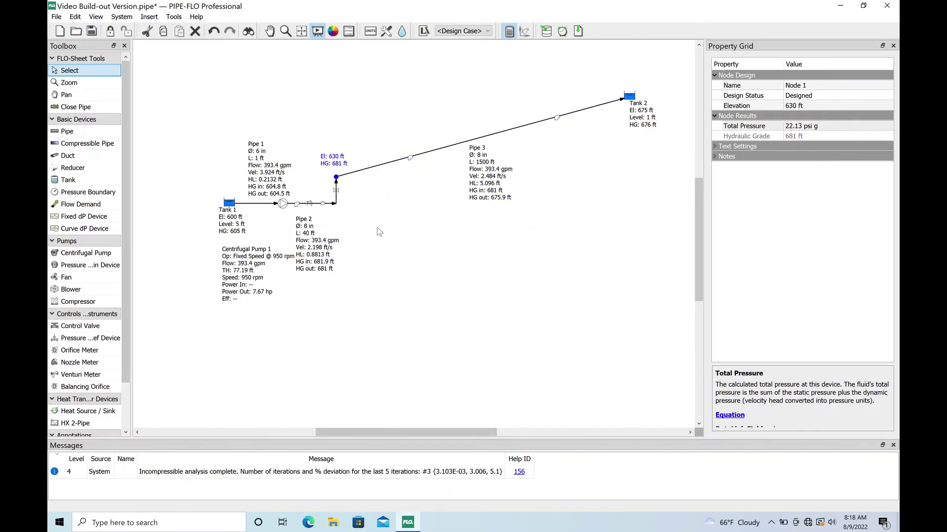